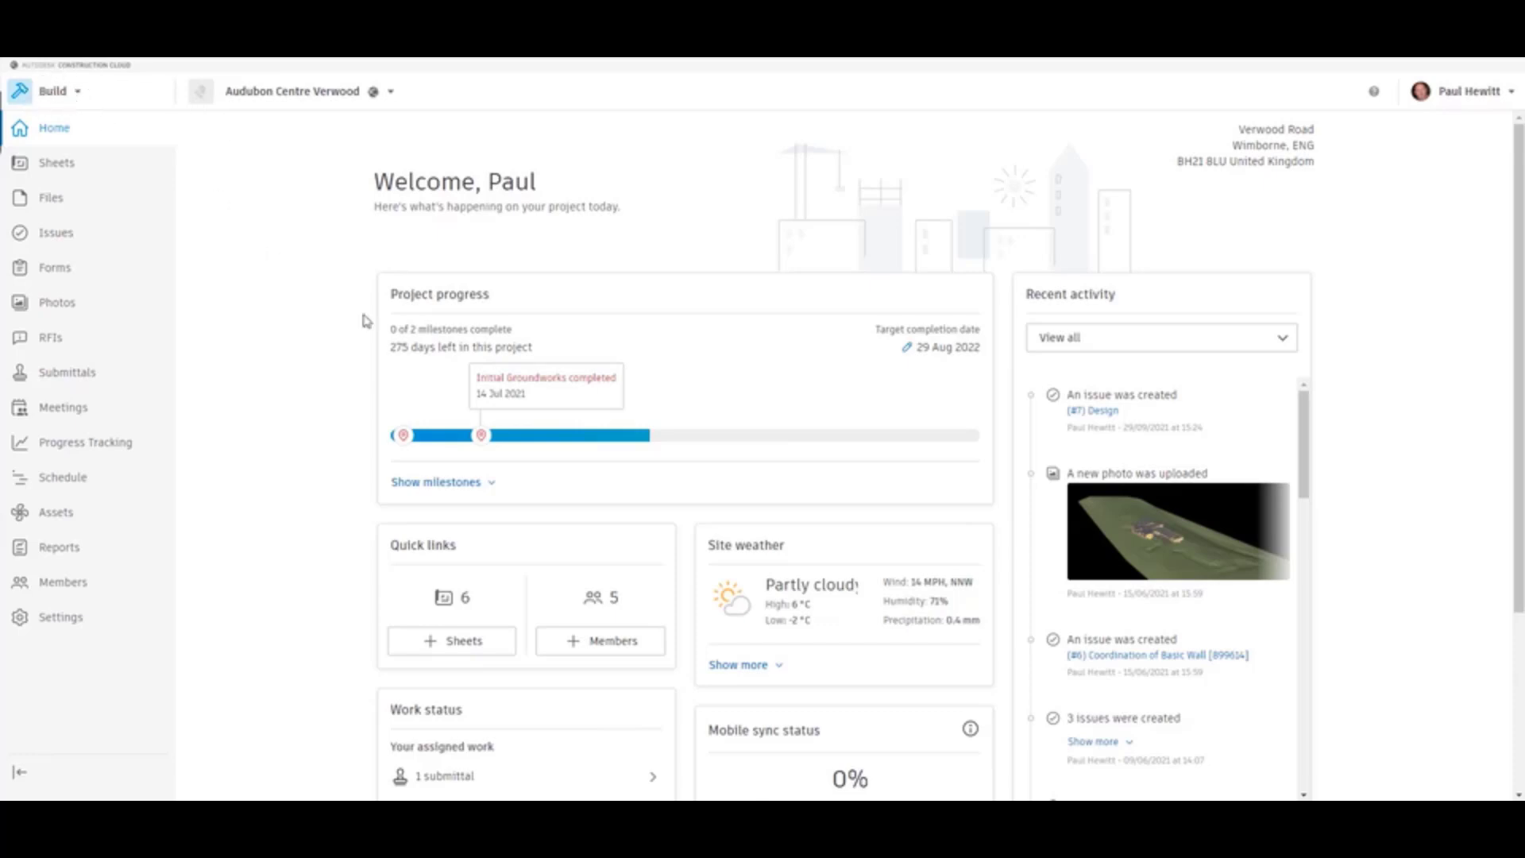
Step: Scroll the Audubon Centre Verwood home dashboard down to the Bridge card
scroll(714, 467, down, 3)
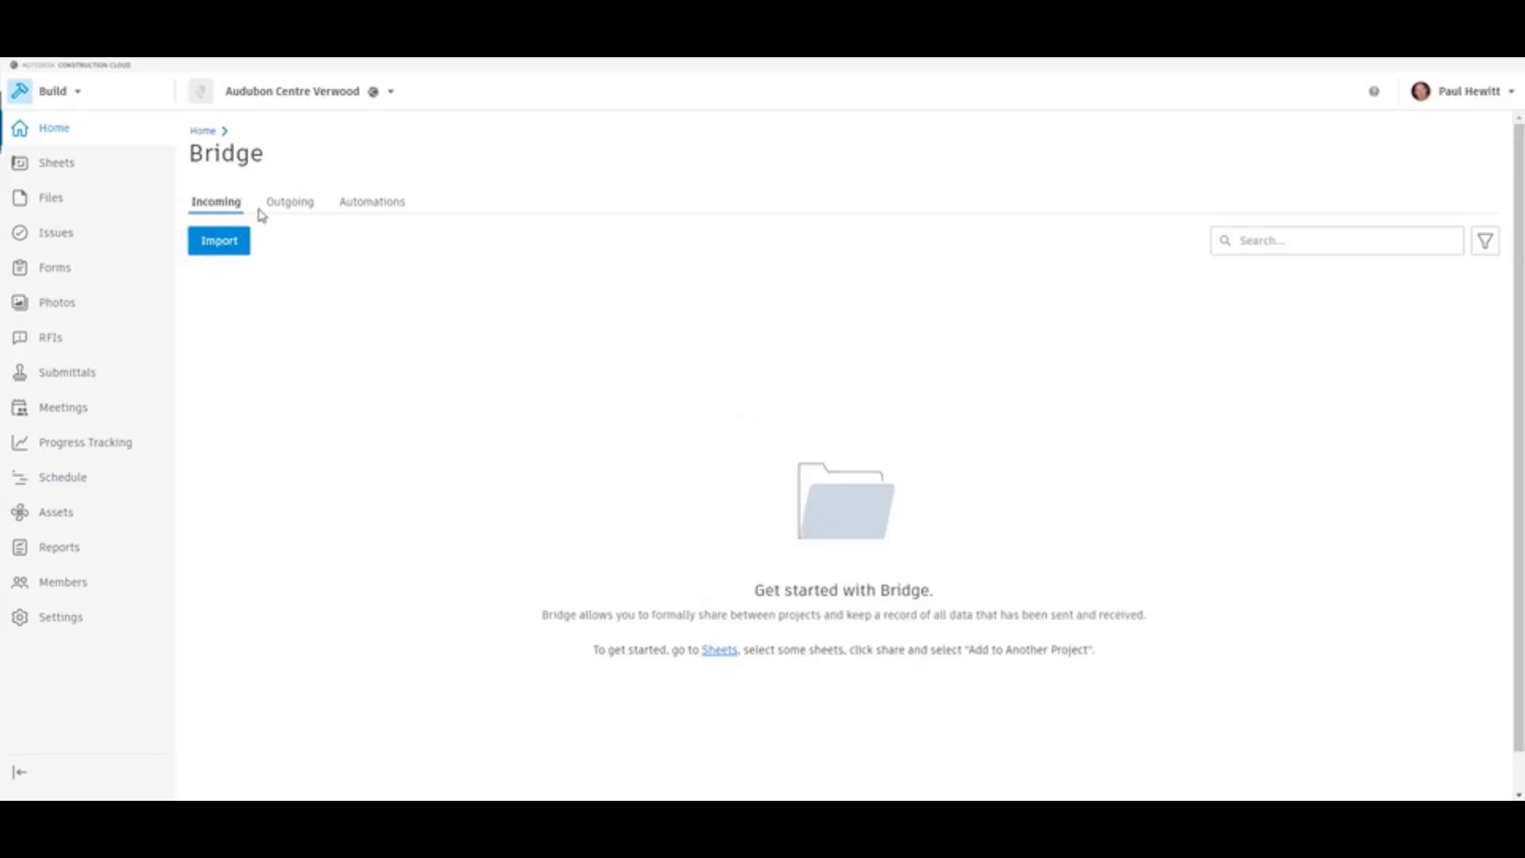
Step: Select sheets A101-MEP-HVAC and A102-MEP-FP-01 in the Sheets list for sharing
click(300, 209)
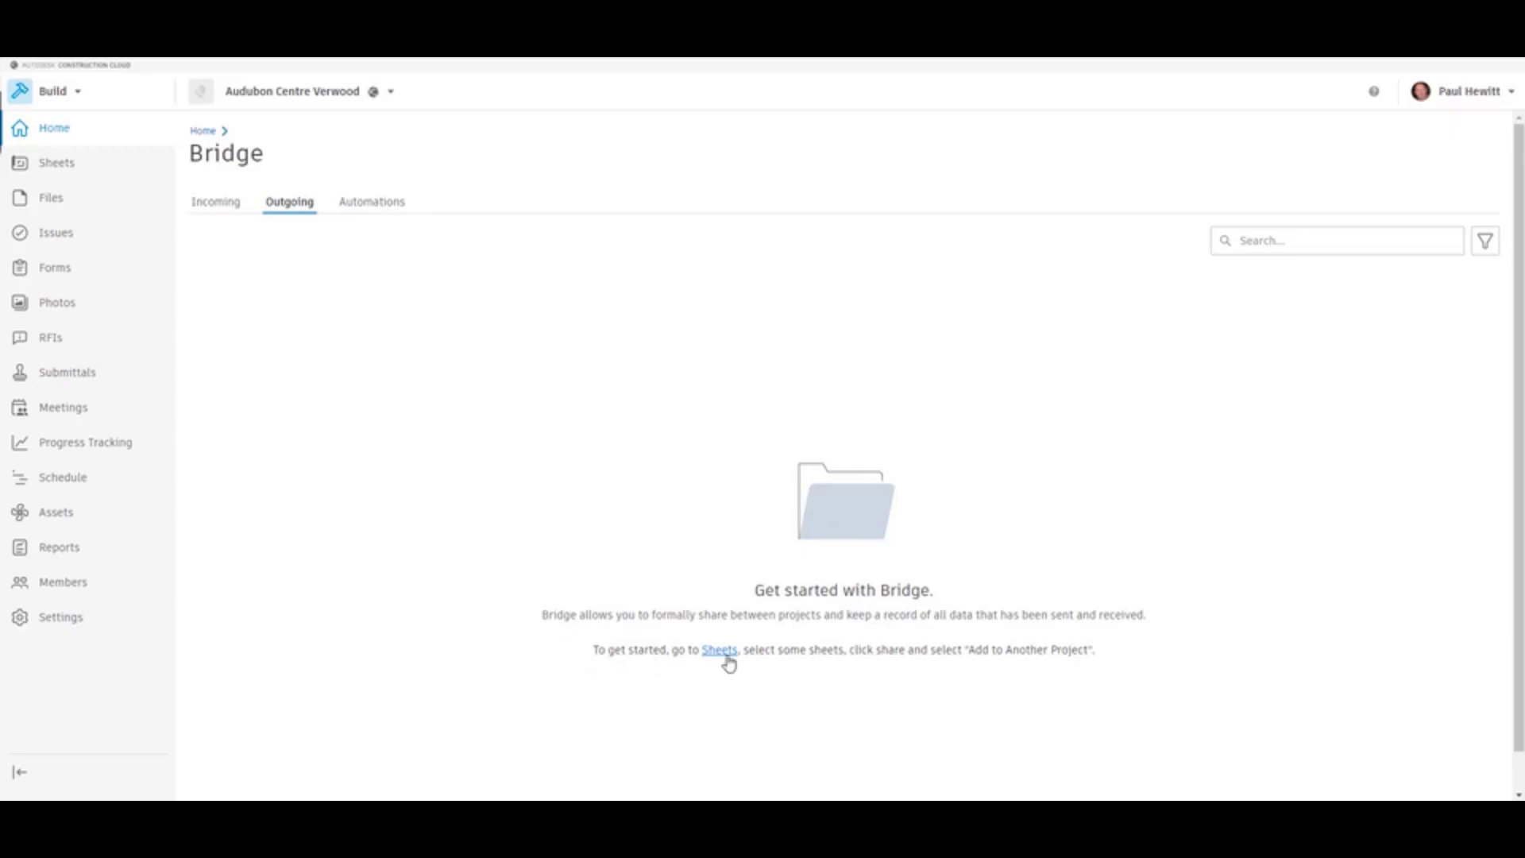
click(62, 170)
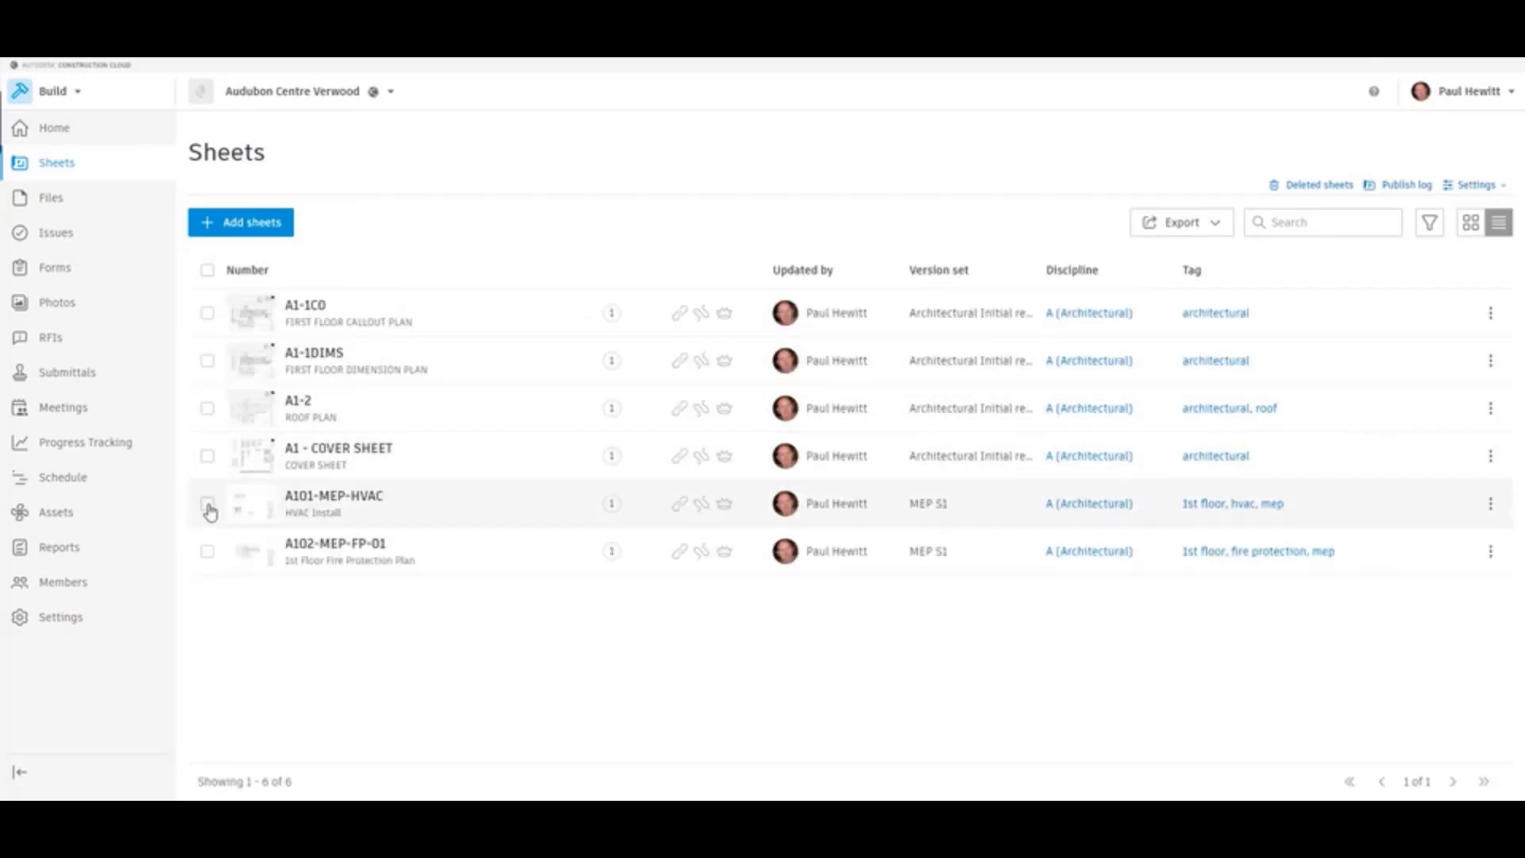
click(207, 503)
click(207, 551)
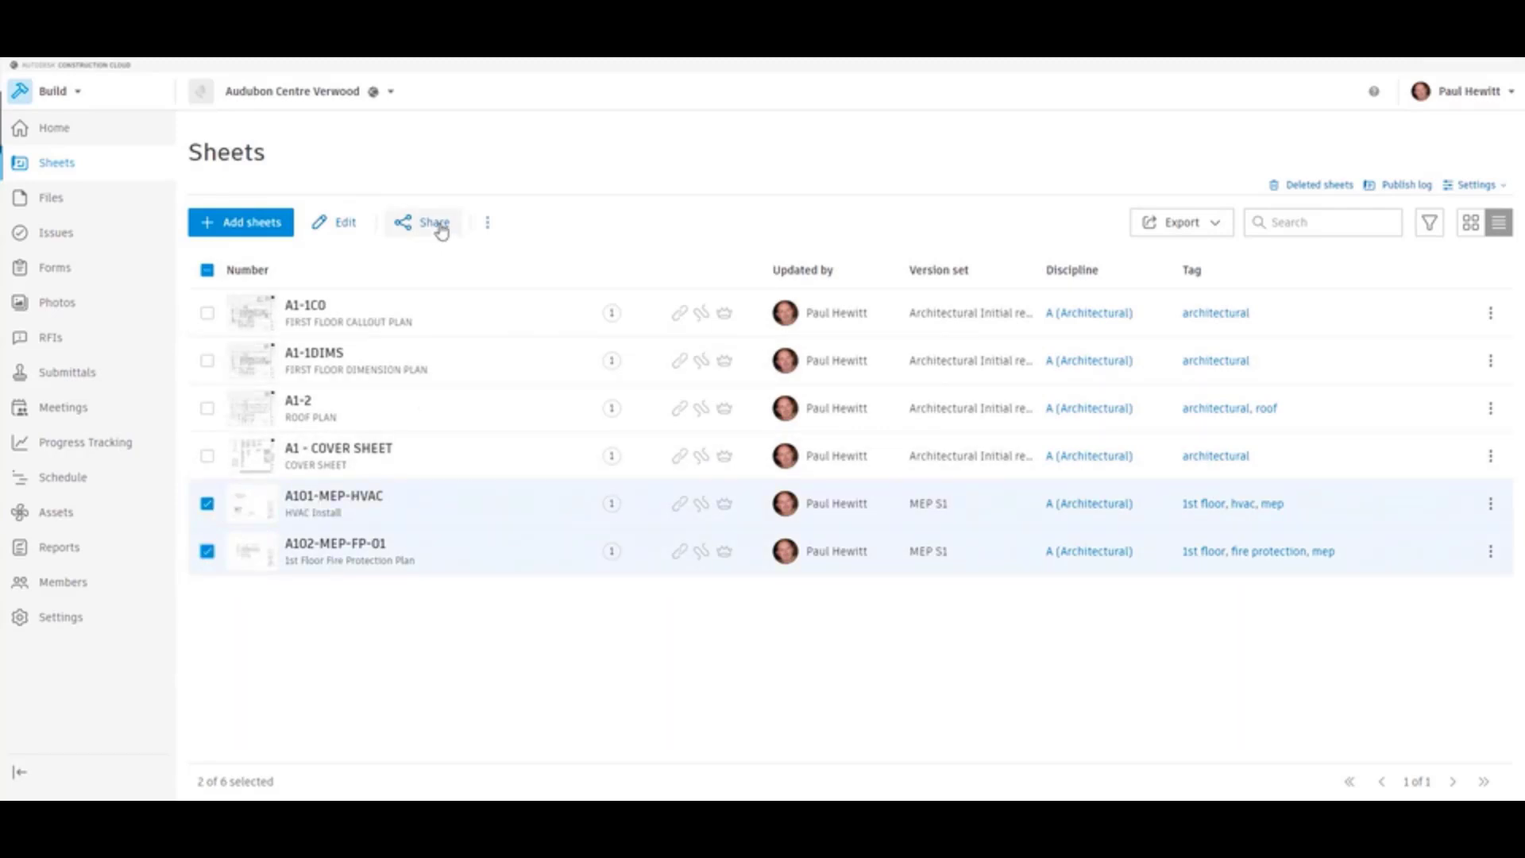
click(486, 228)
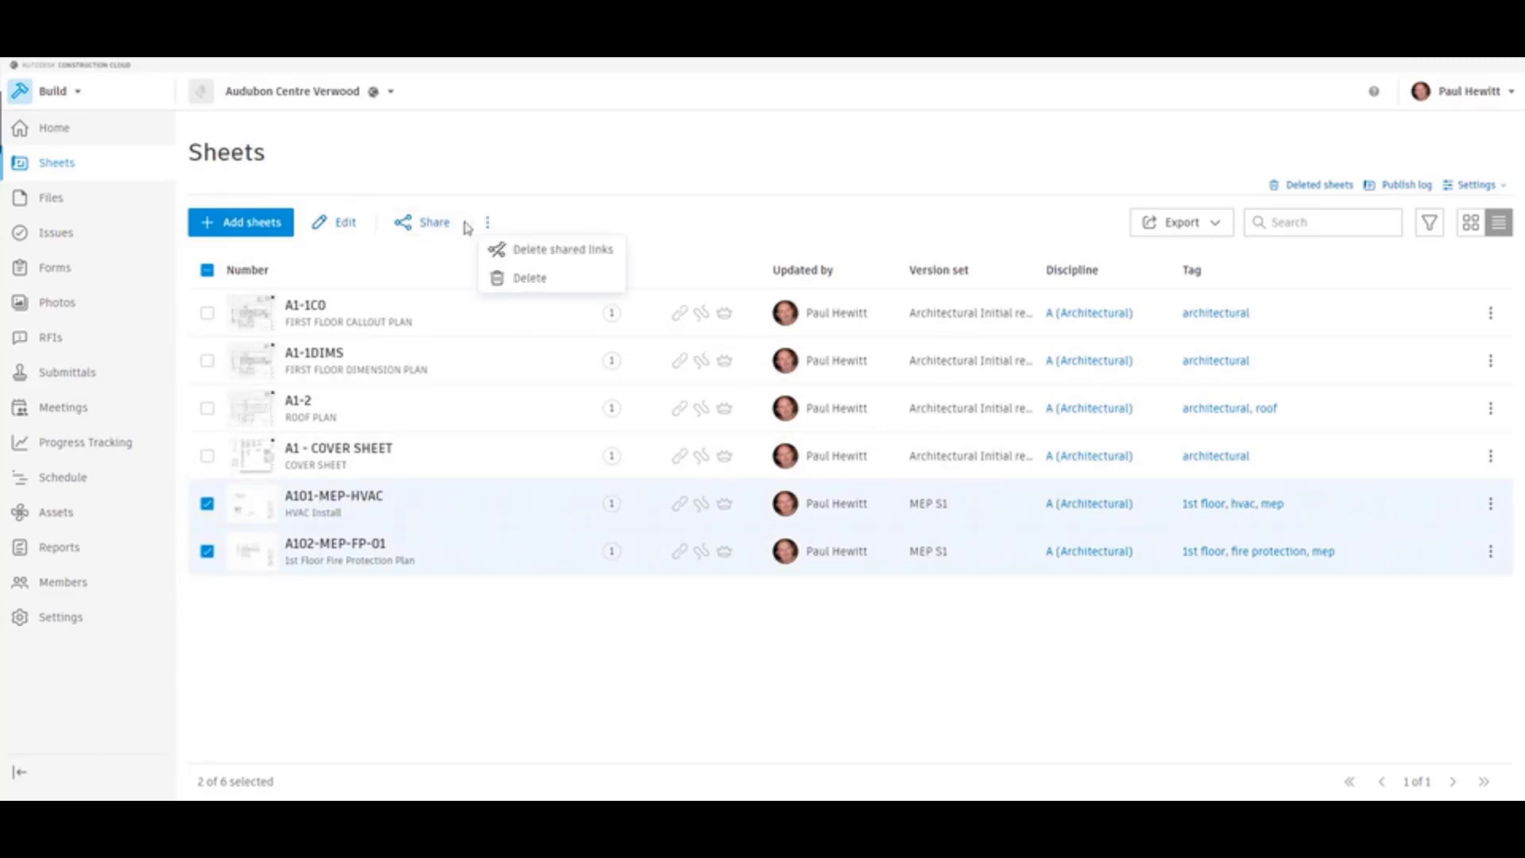
click(426, 225)
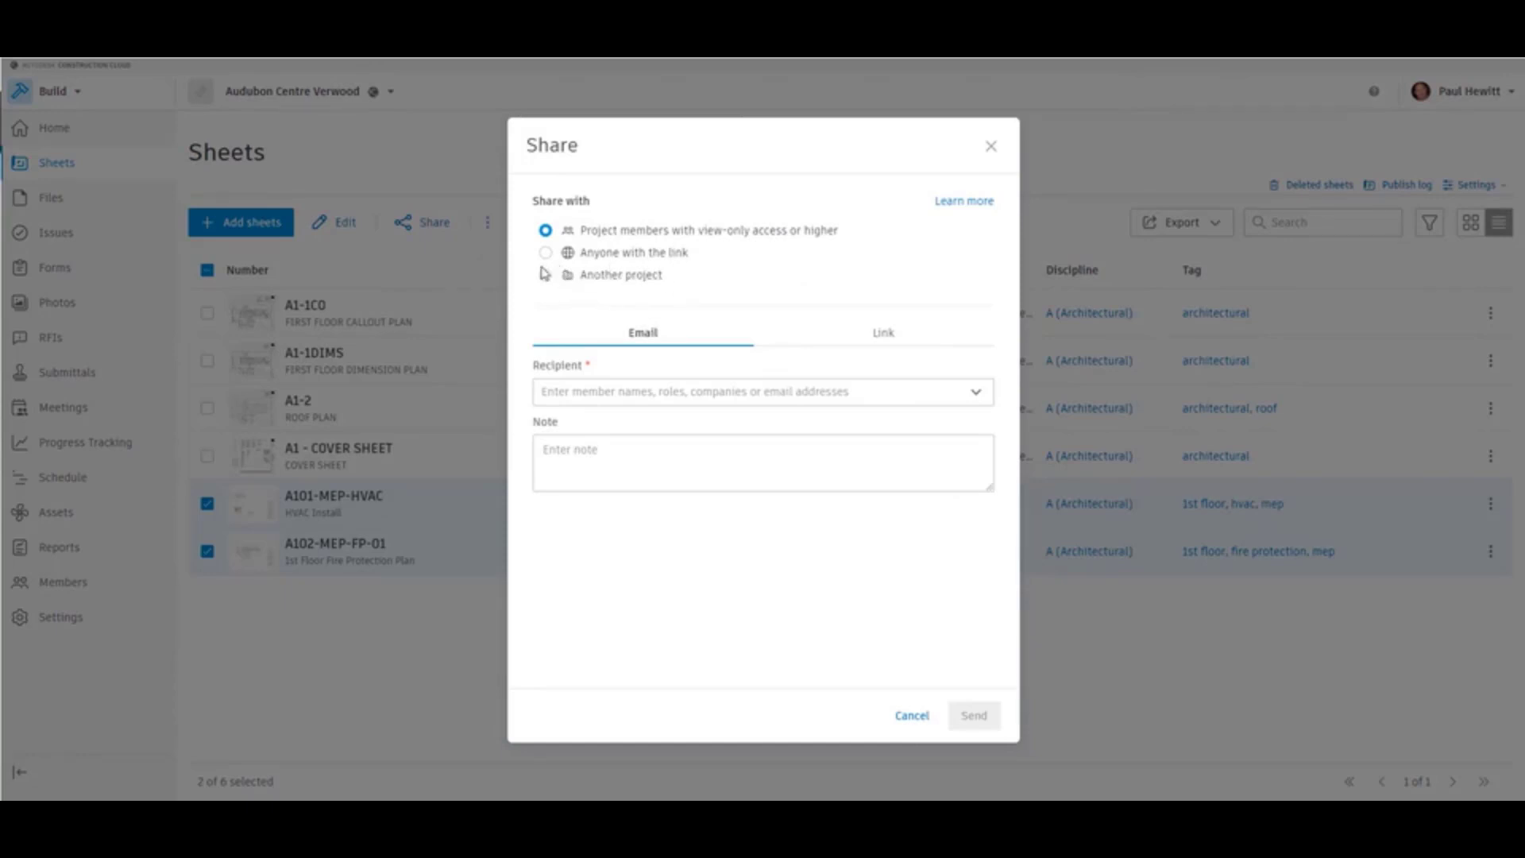
Step: Share A101-MEP-HVAC and A102-MEP-FP-01 with Ferndown Hospital, auto-sending new sheet versions
click(545, 276)
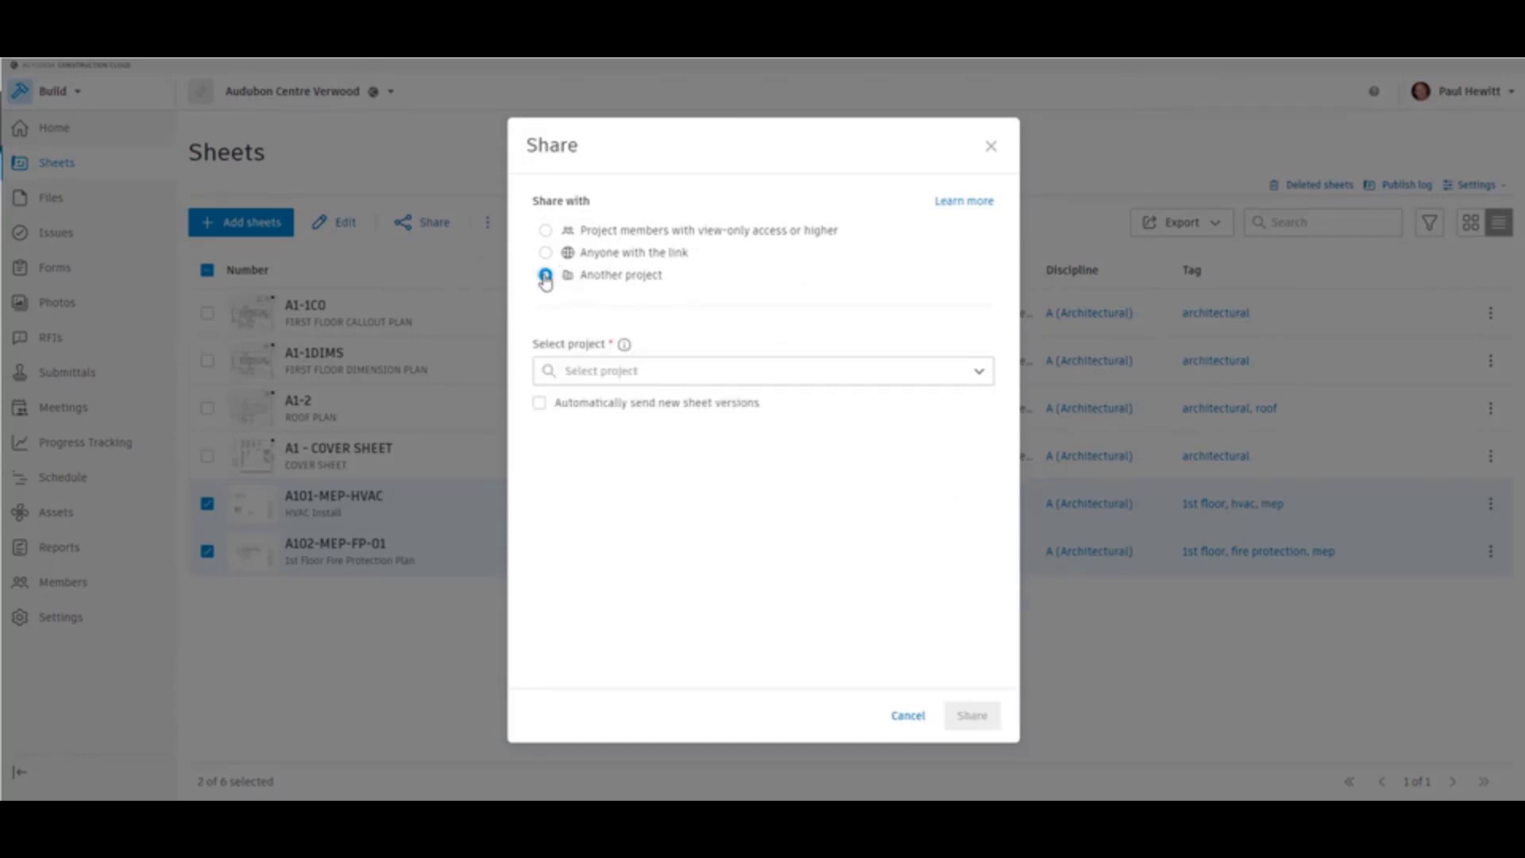
click(673, 373)
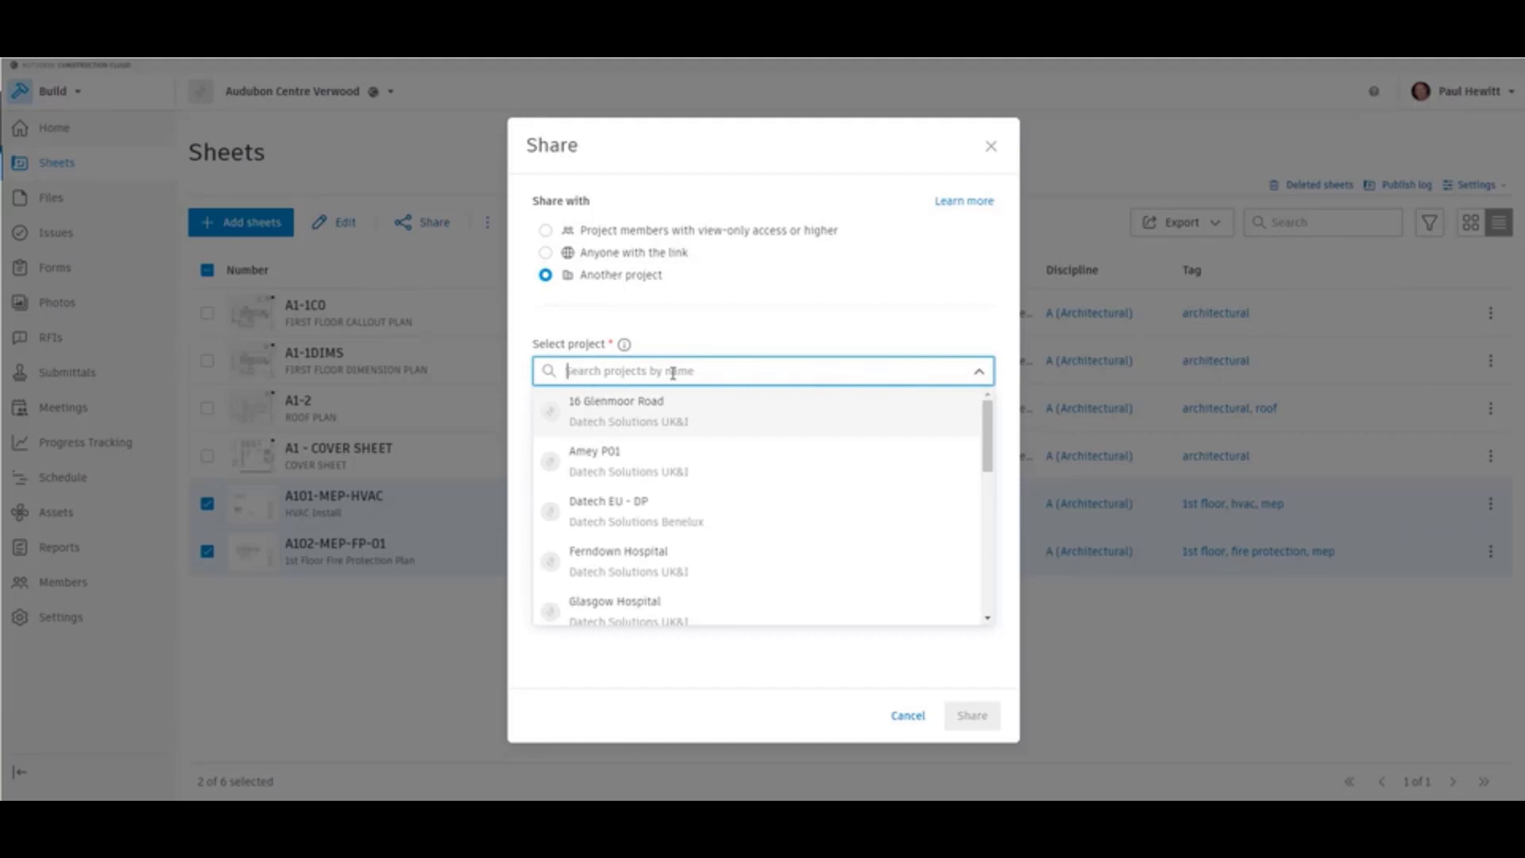
click(637, 569)
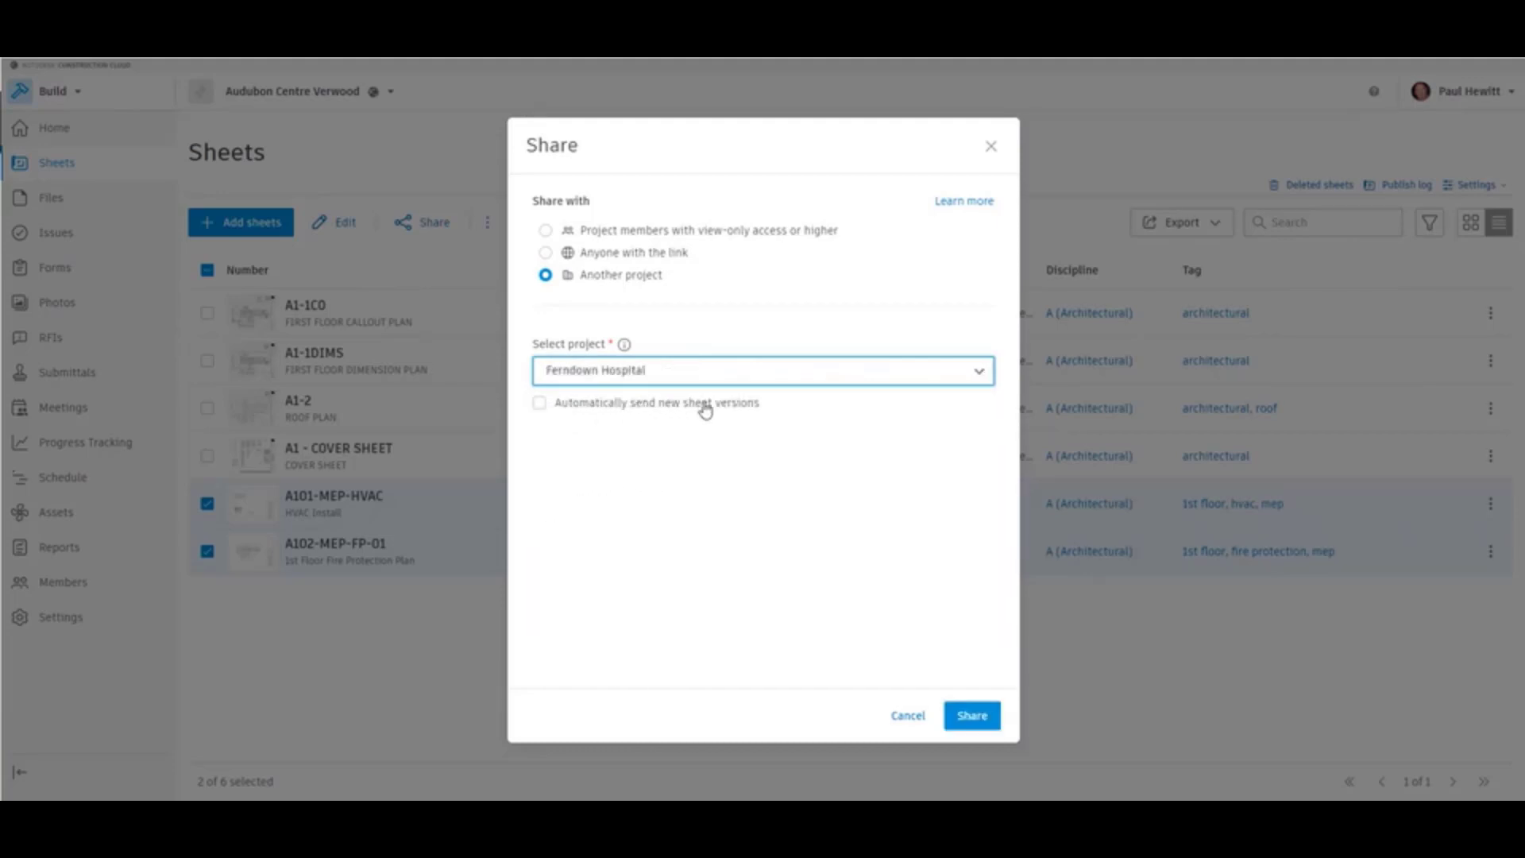
click(540, 403)
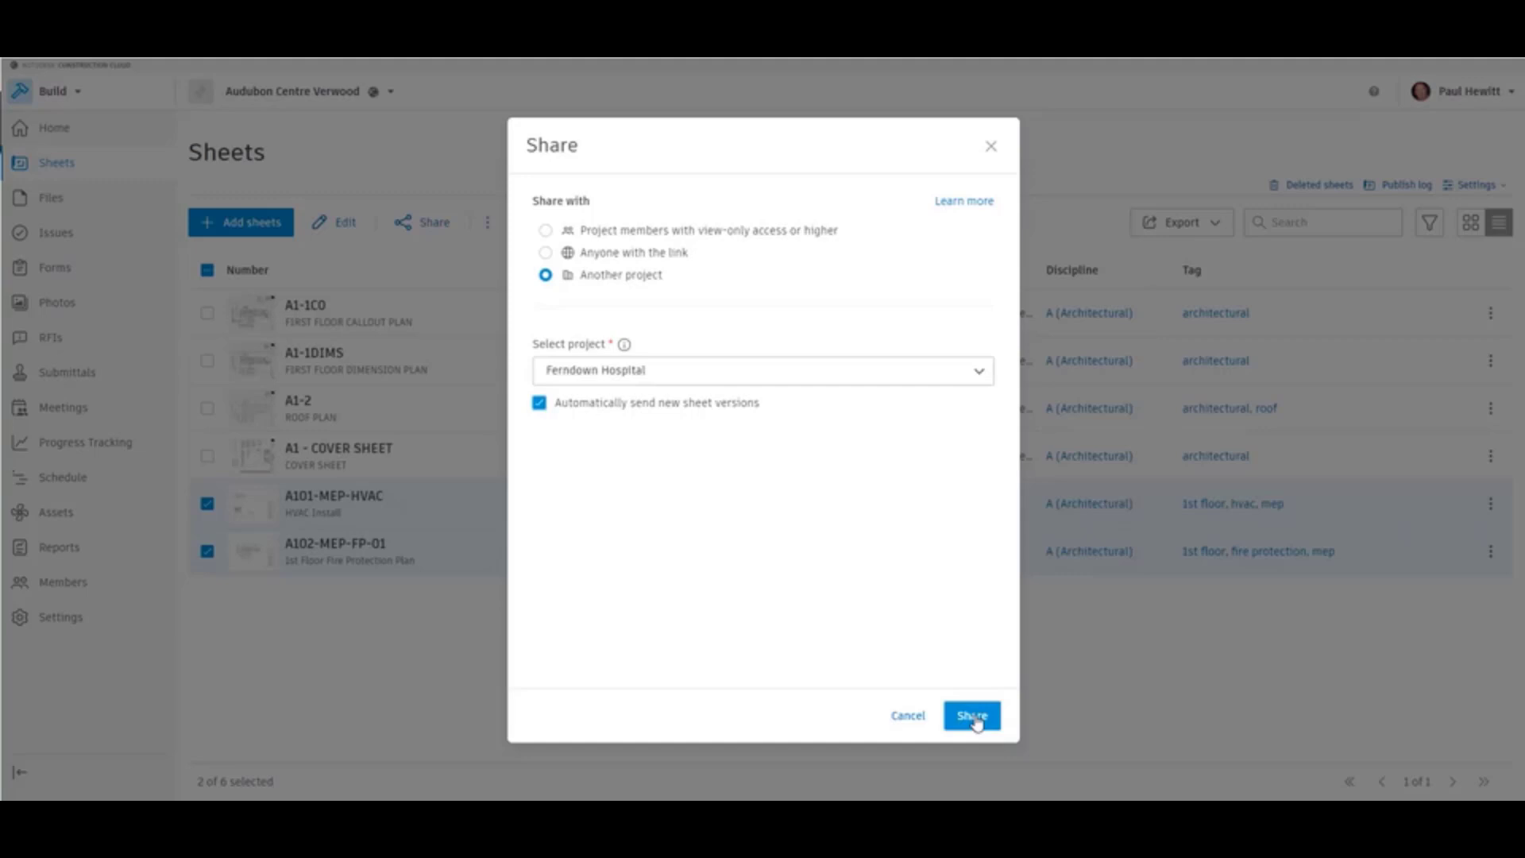
click(972, 716)
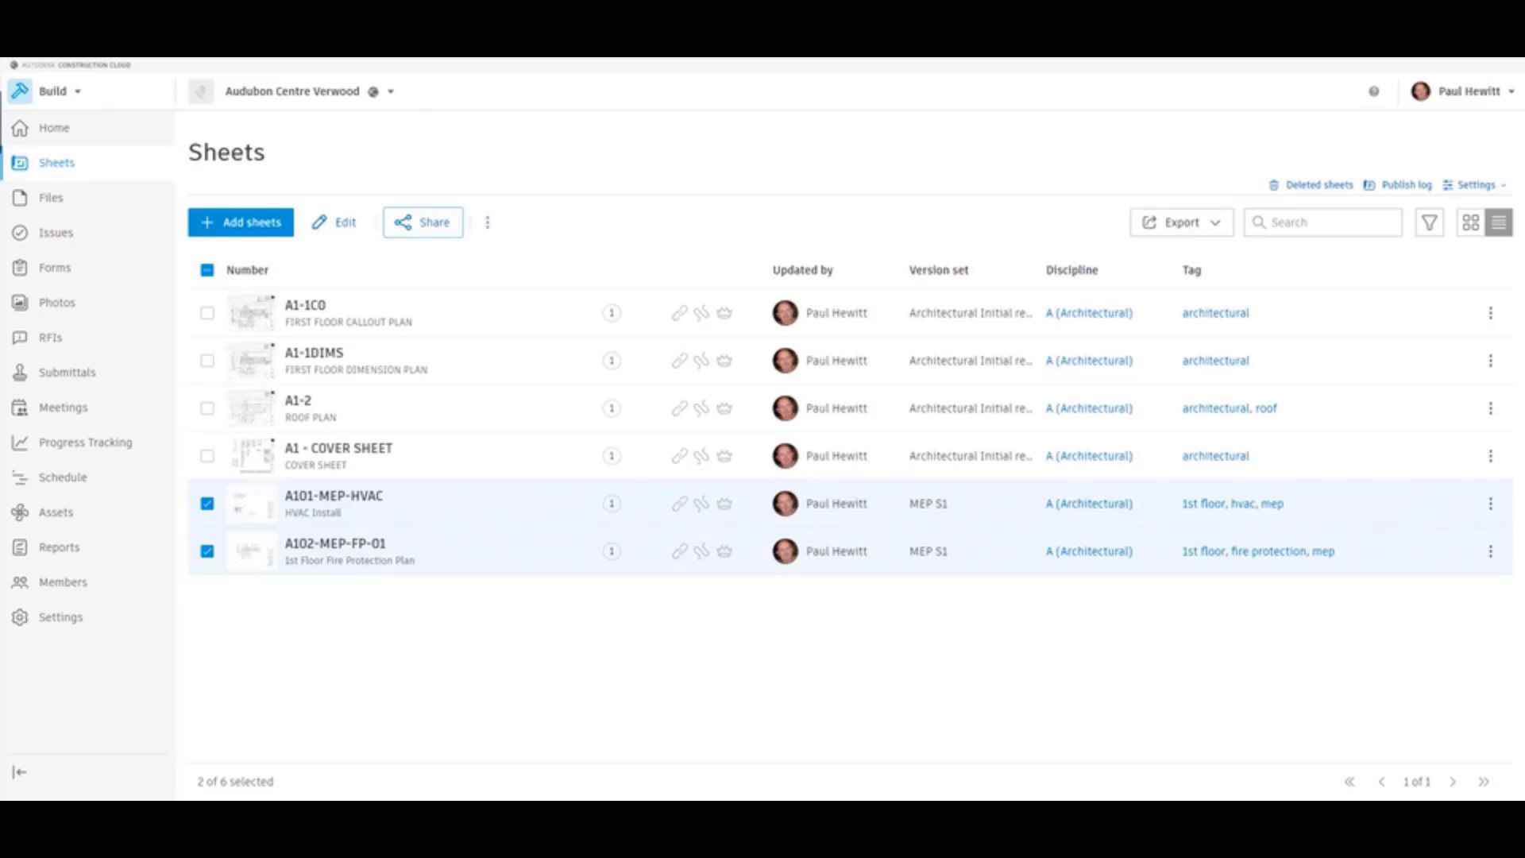
Step: Choose Ferndown Hospital from the project picker list
click(392, 93)
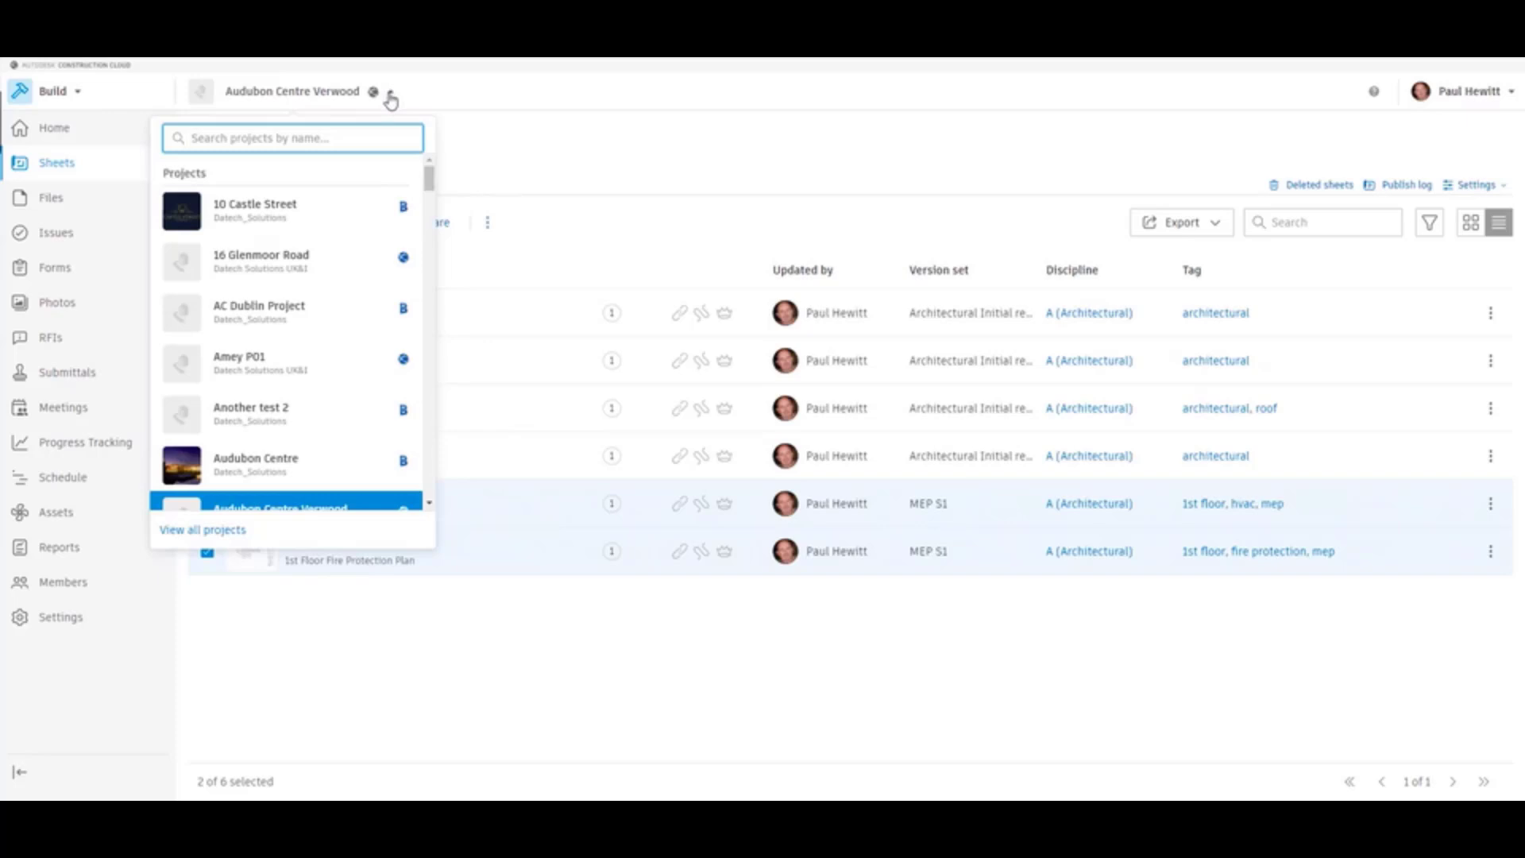
scroll(292, 347, down, 2)
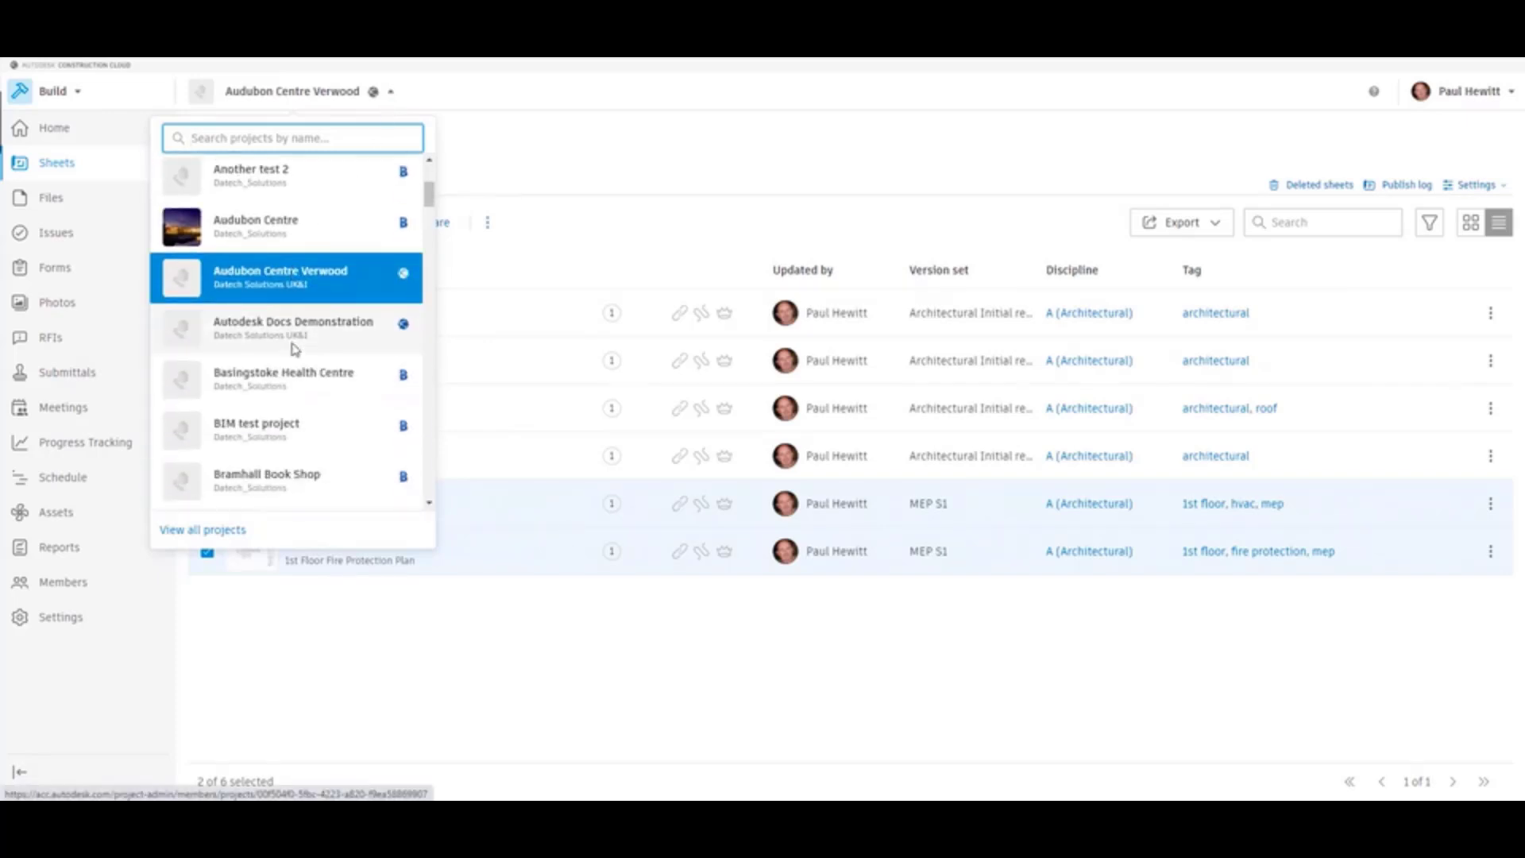
scroll(294, 350, down, 2)
scroll(294, 350, down, 3)
scroll(294, 350, down, 2)
scroll(293, 350, down, 3)
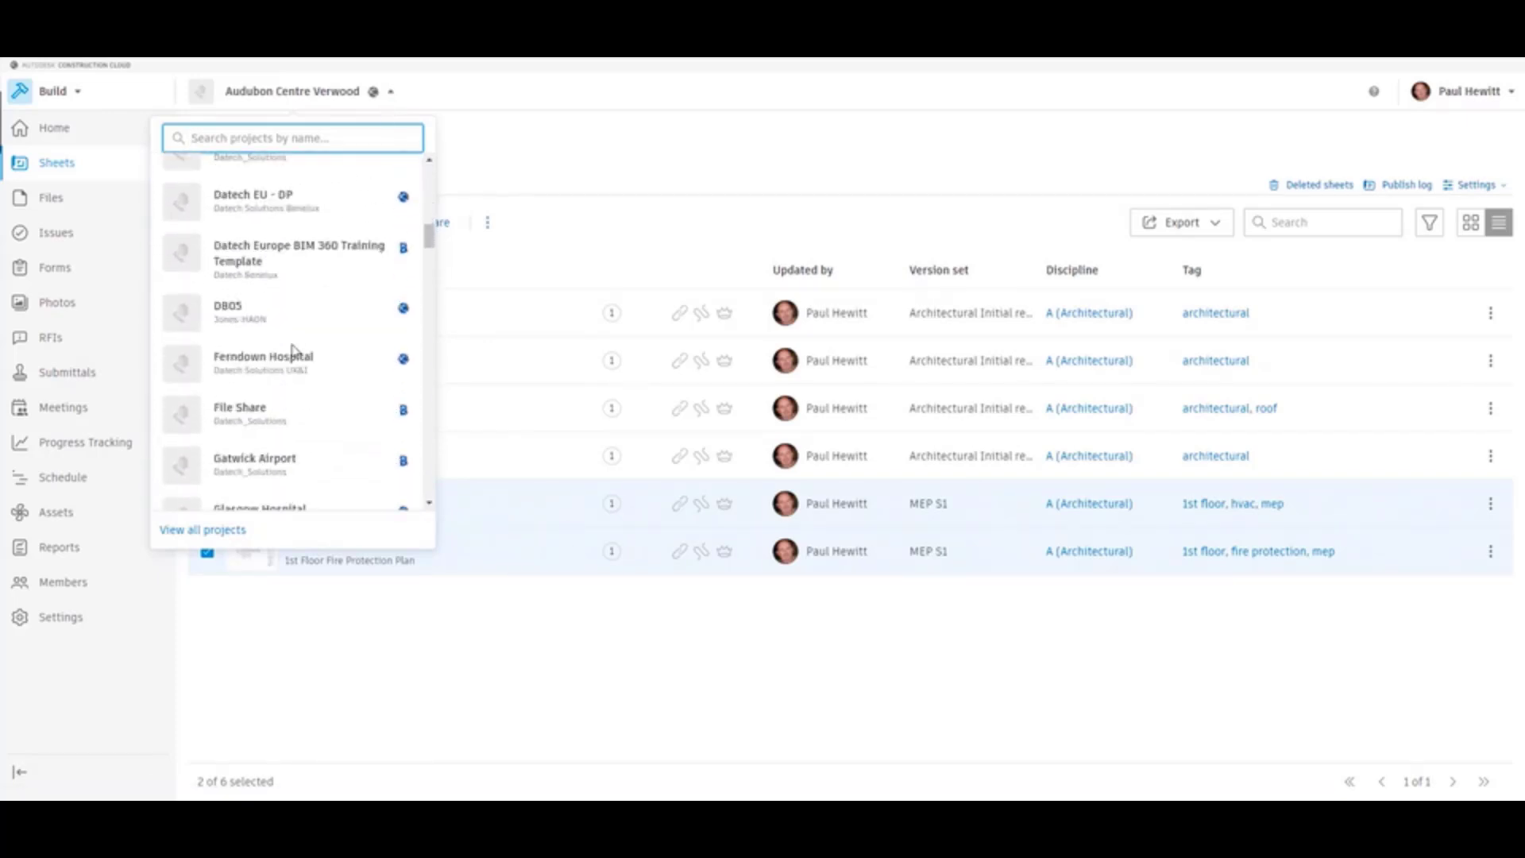
click(262, 367)
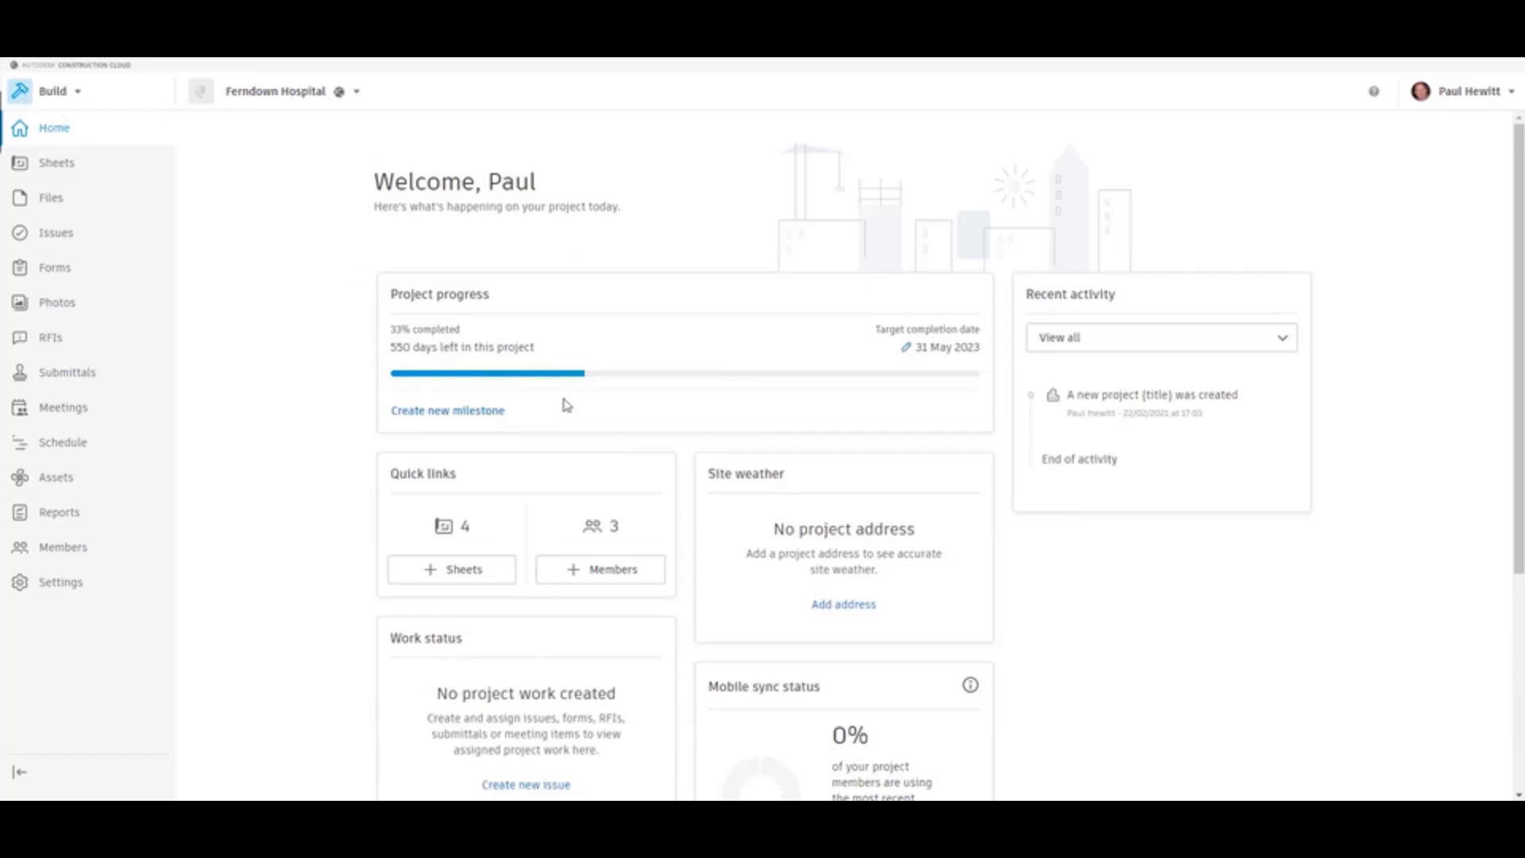
Step: Open the November 28, 2021 3:36 PM package in Ferndown Hospital's Bridge Incoming list
scroll(566, 405, down, 4)
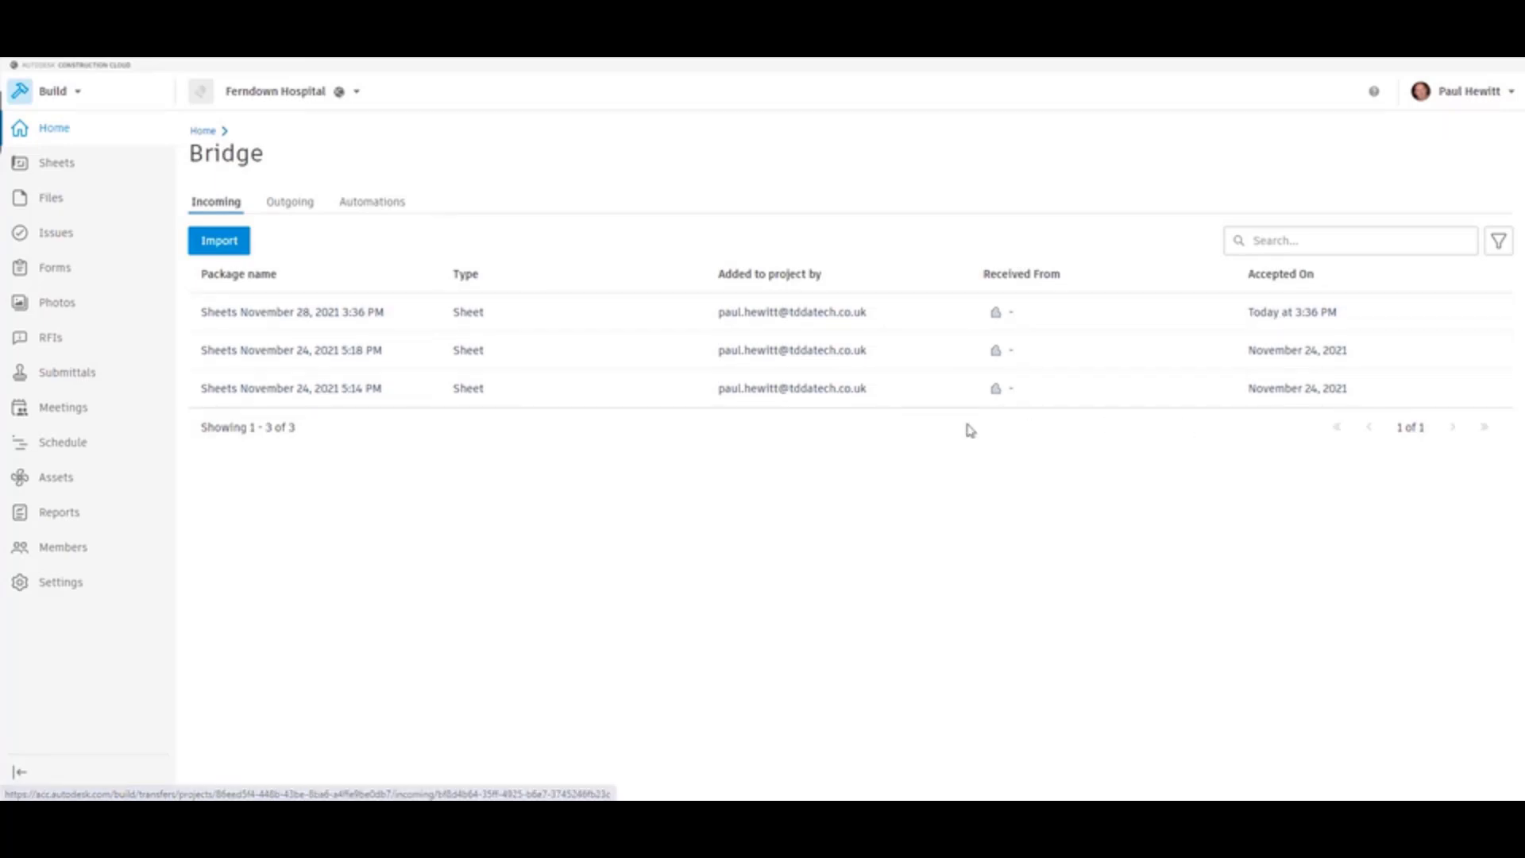
click(279, 318)
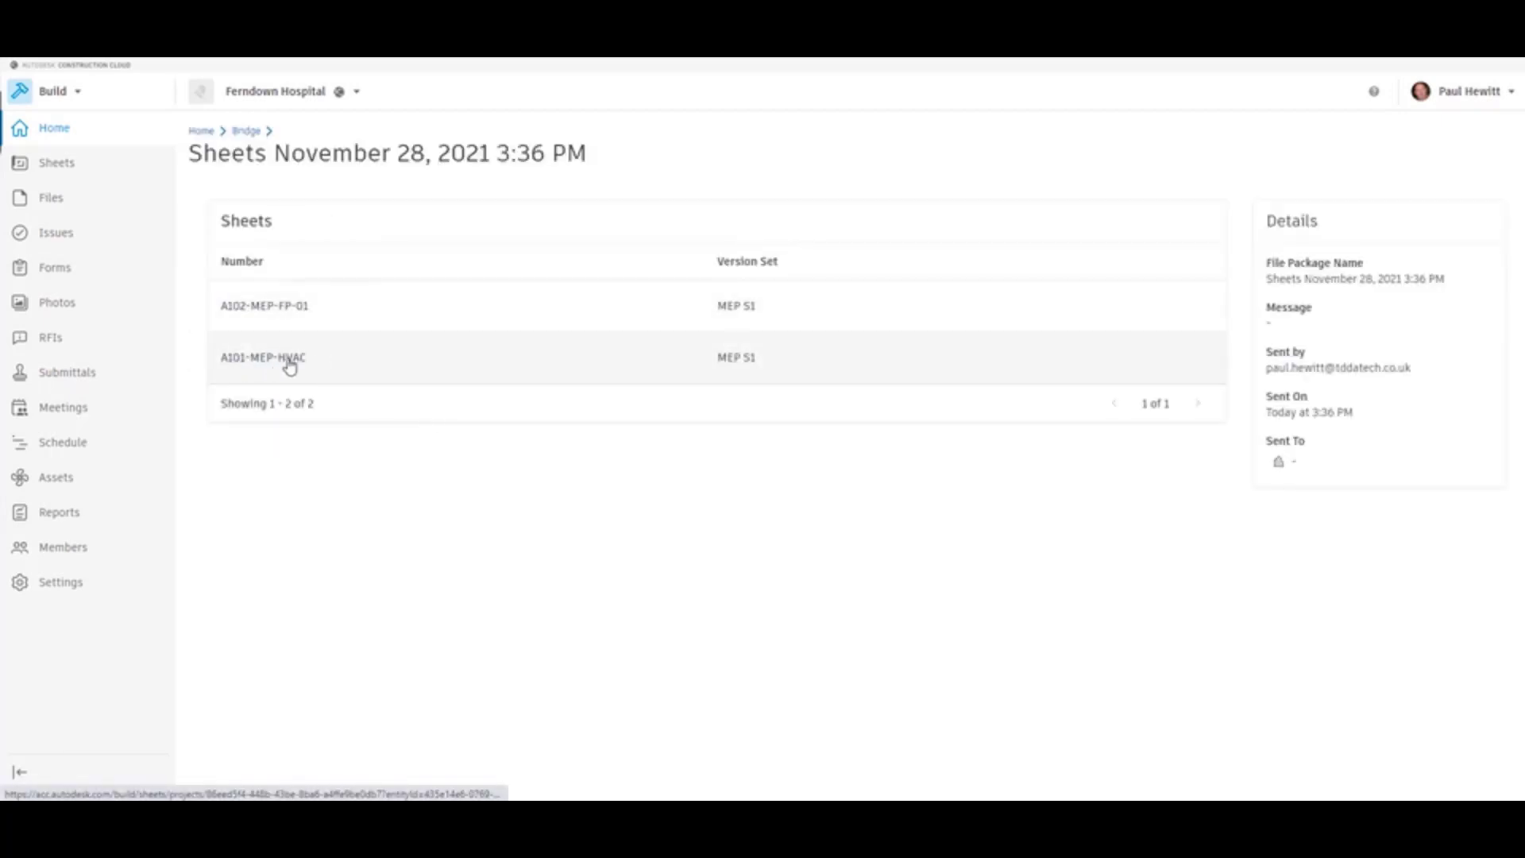
Step: View A102-MEP-FP-01 from the package, then close the viewer to reach Sheets
click(237, 313)
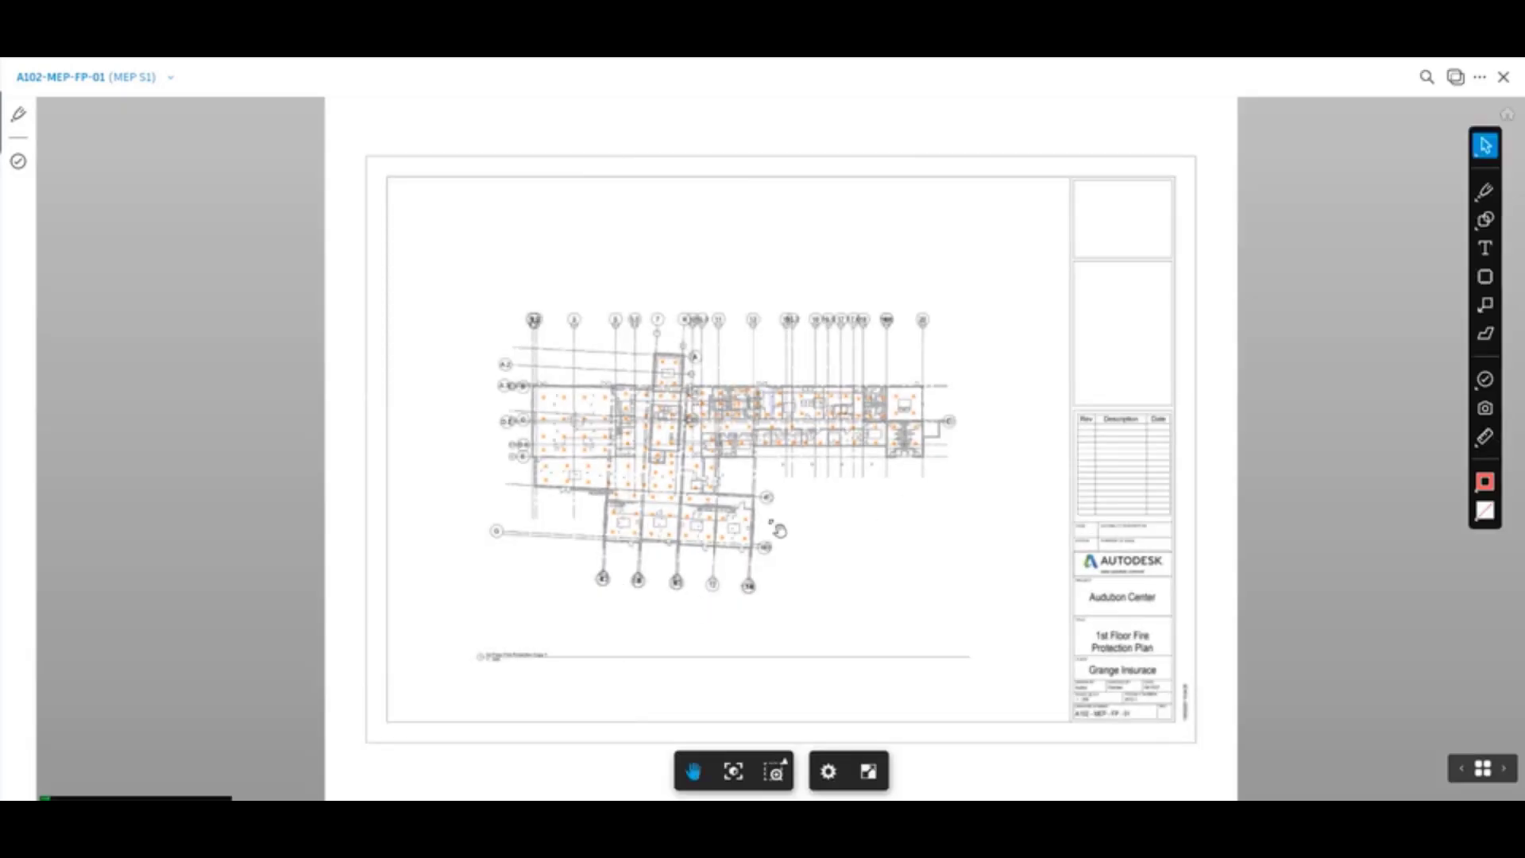
click(1504, 78)
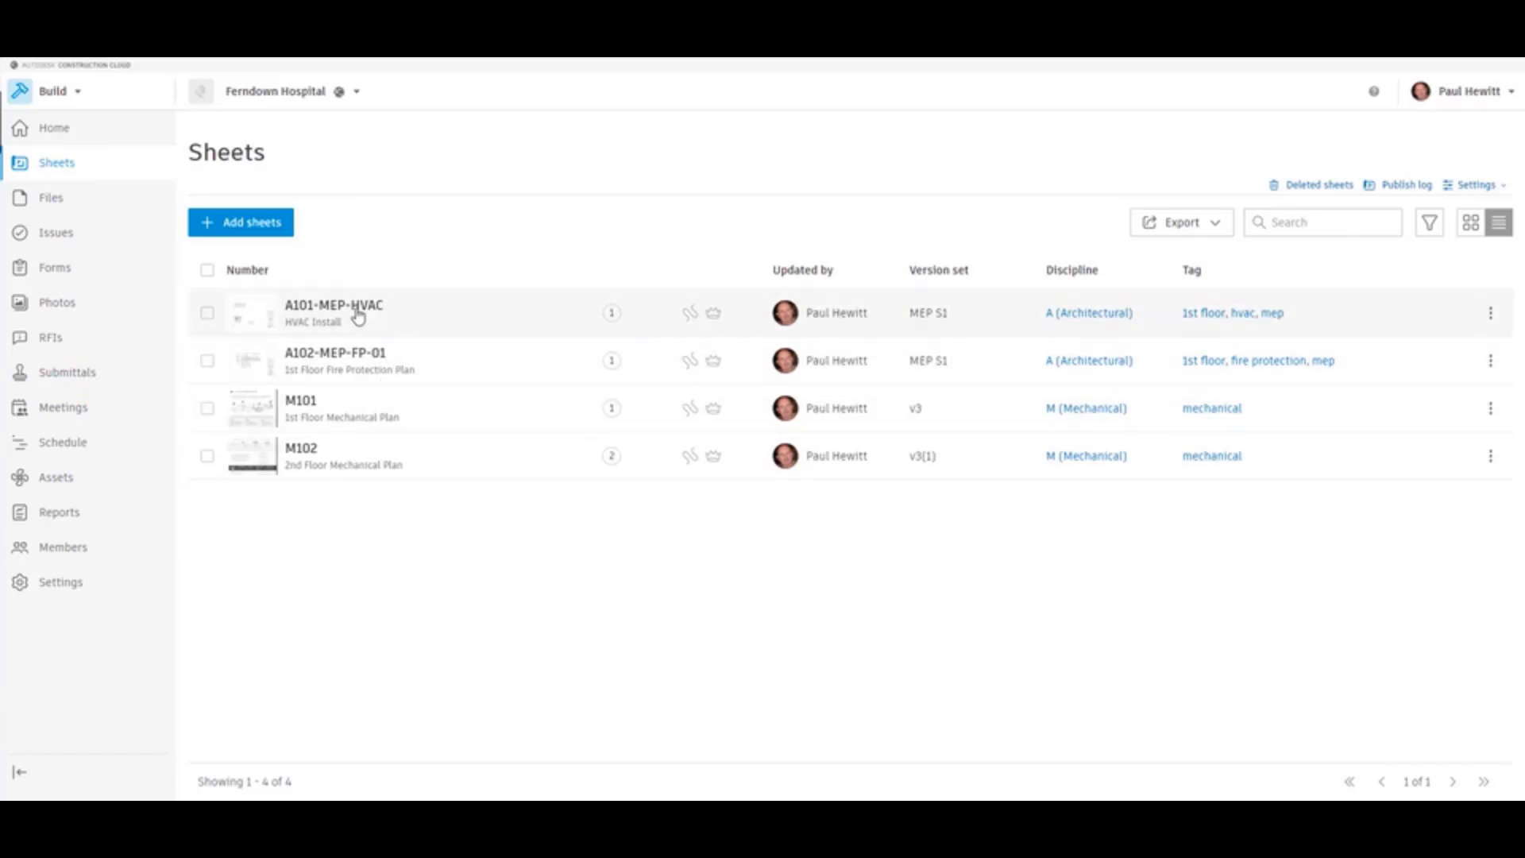
Step: From Ferndown Hospital's home, open 'View incoming and outgoing sheets' in the Bridge panel
click(54, 129)
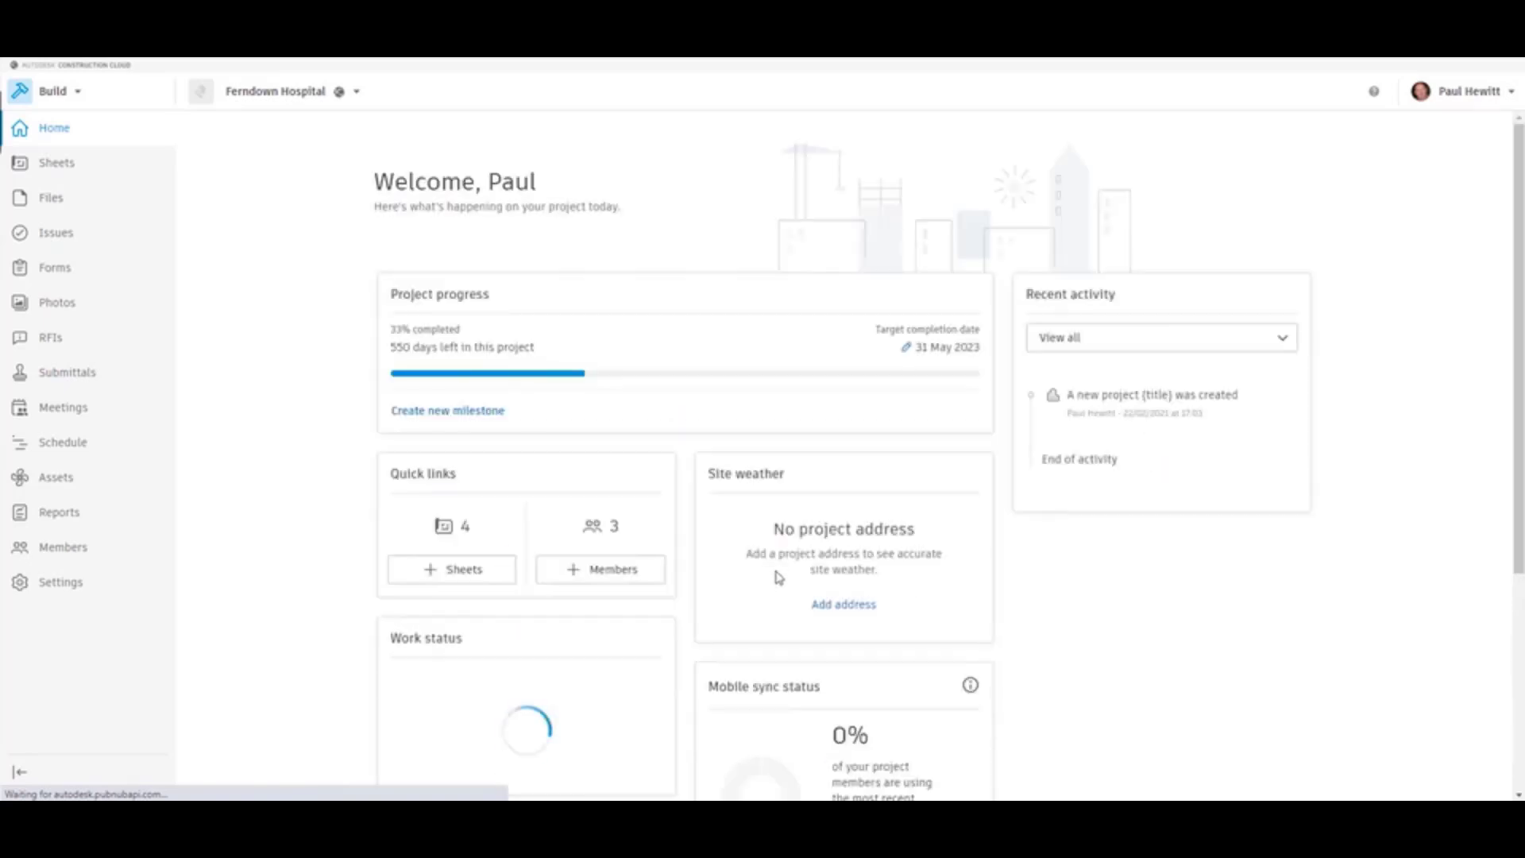
scroll(777, 577, down, 5)
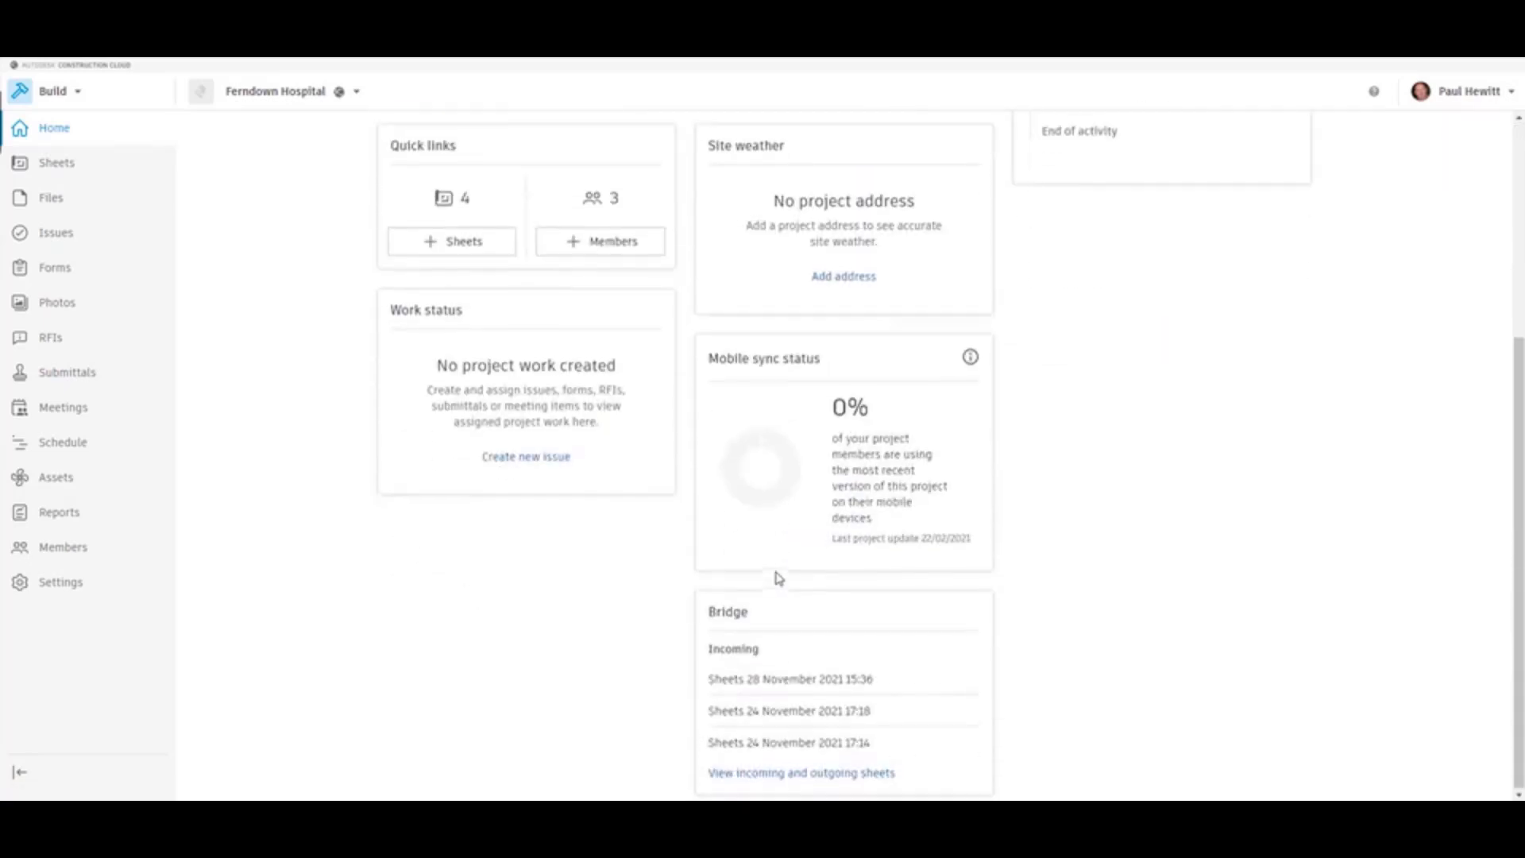
click(781, 772)
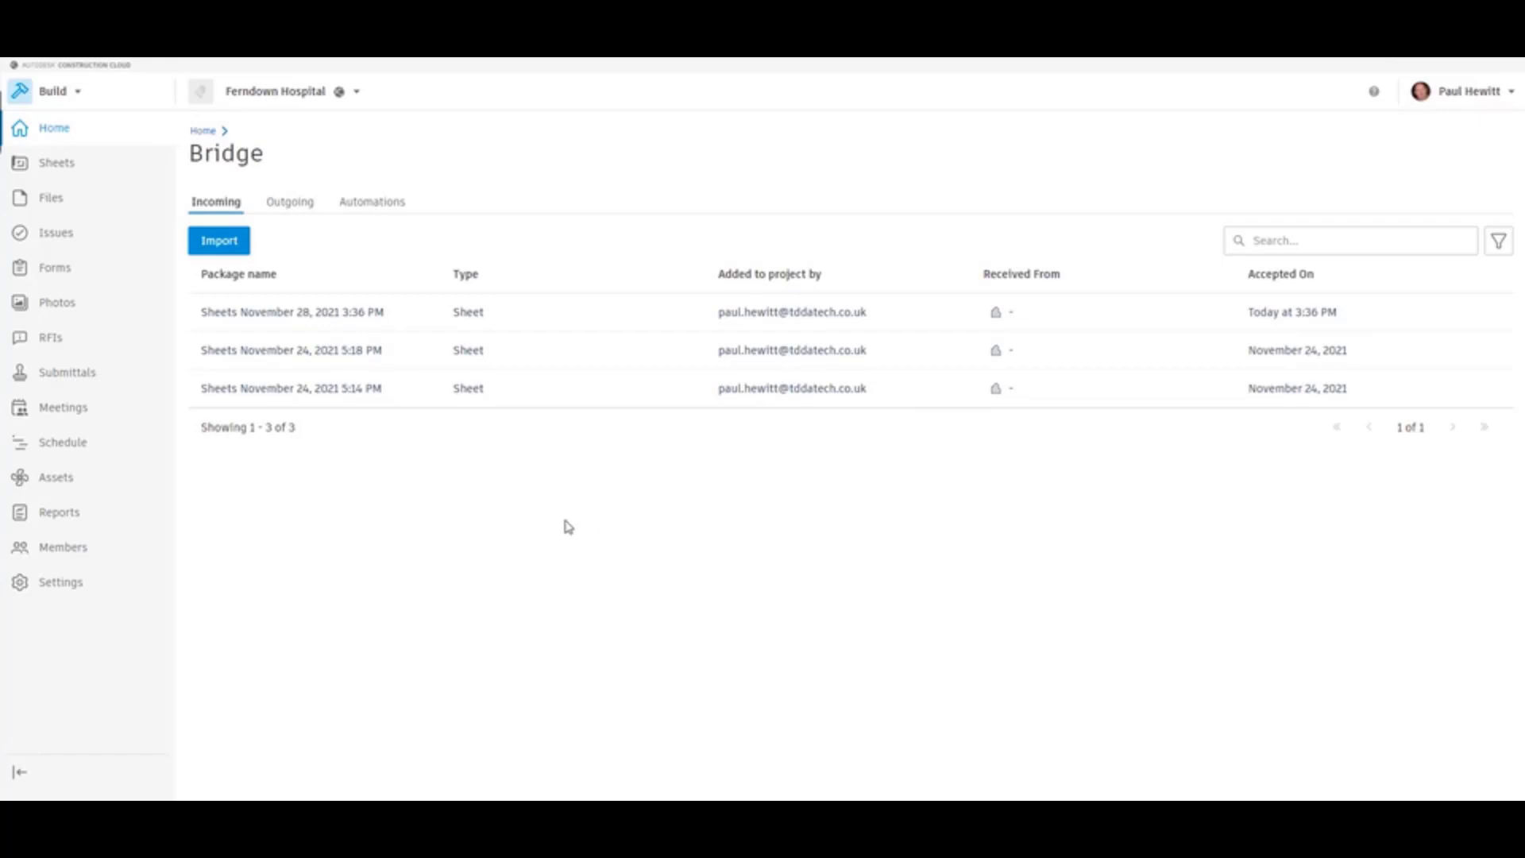
Step: Start a sheet import with Audubon Centre Verwood as the source project
click(222, 244)
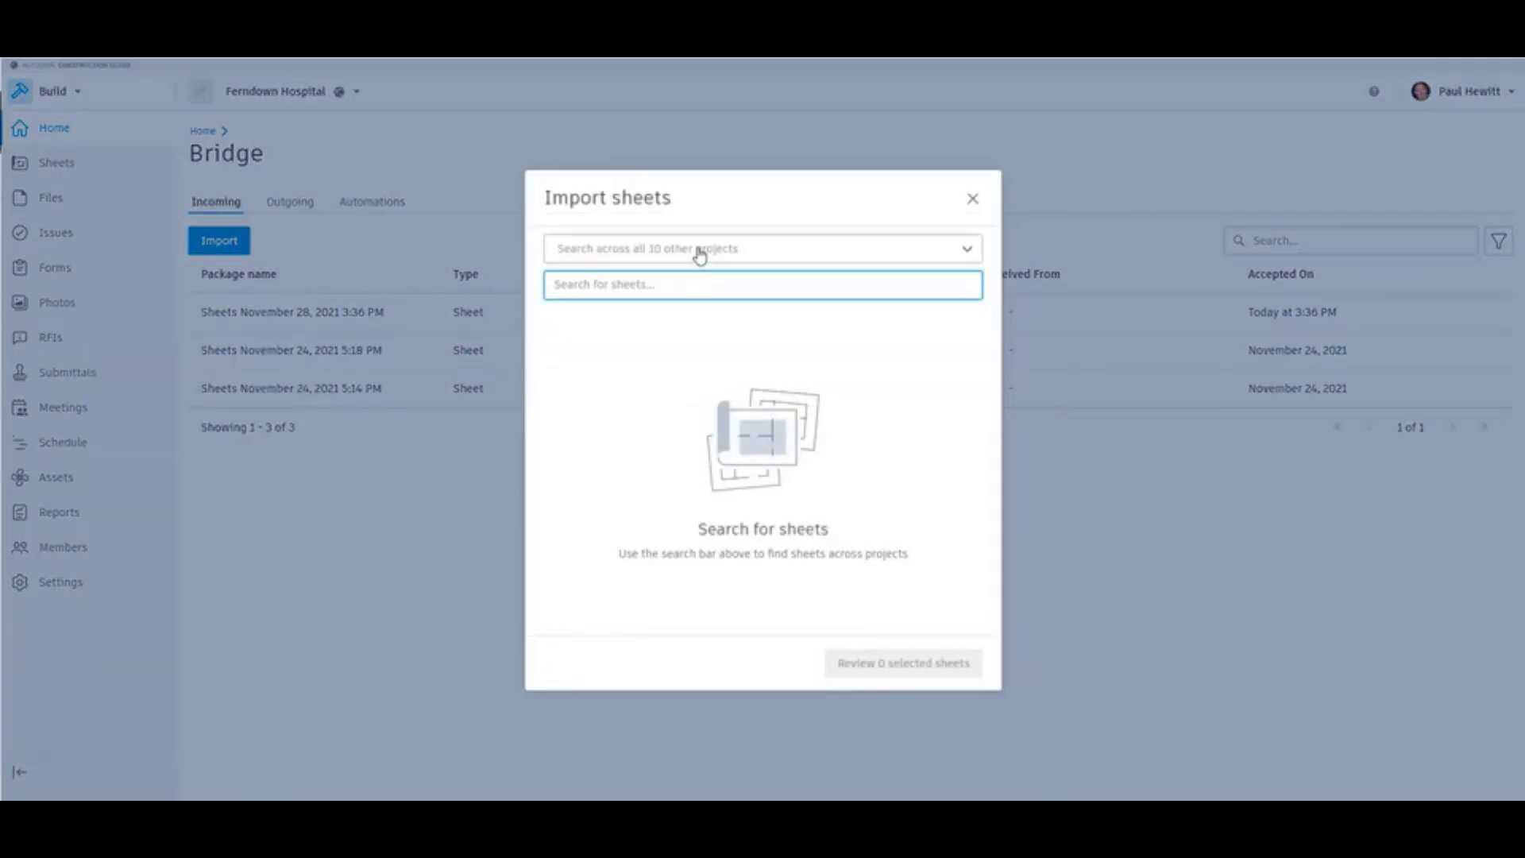
click(698, 249)
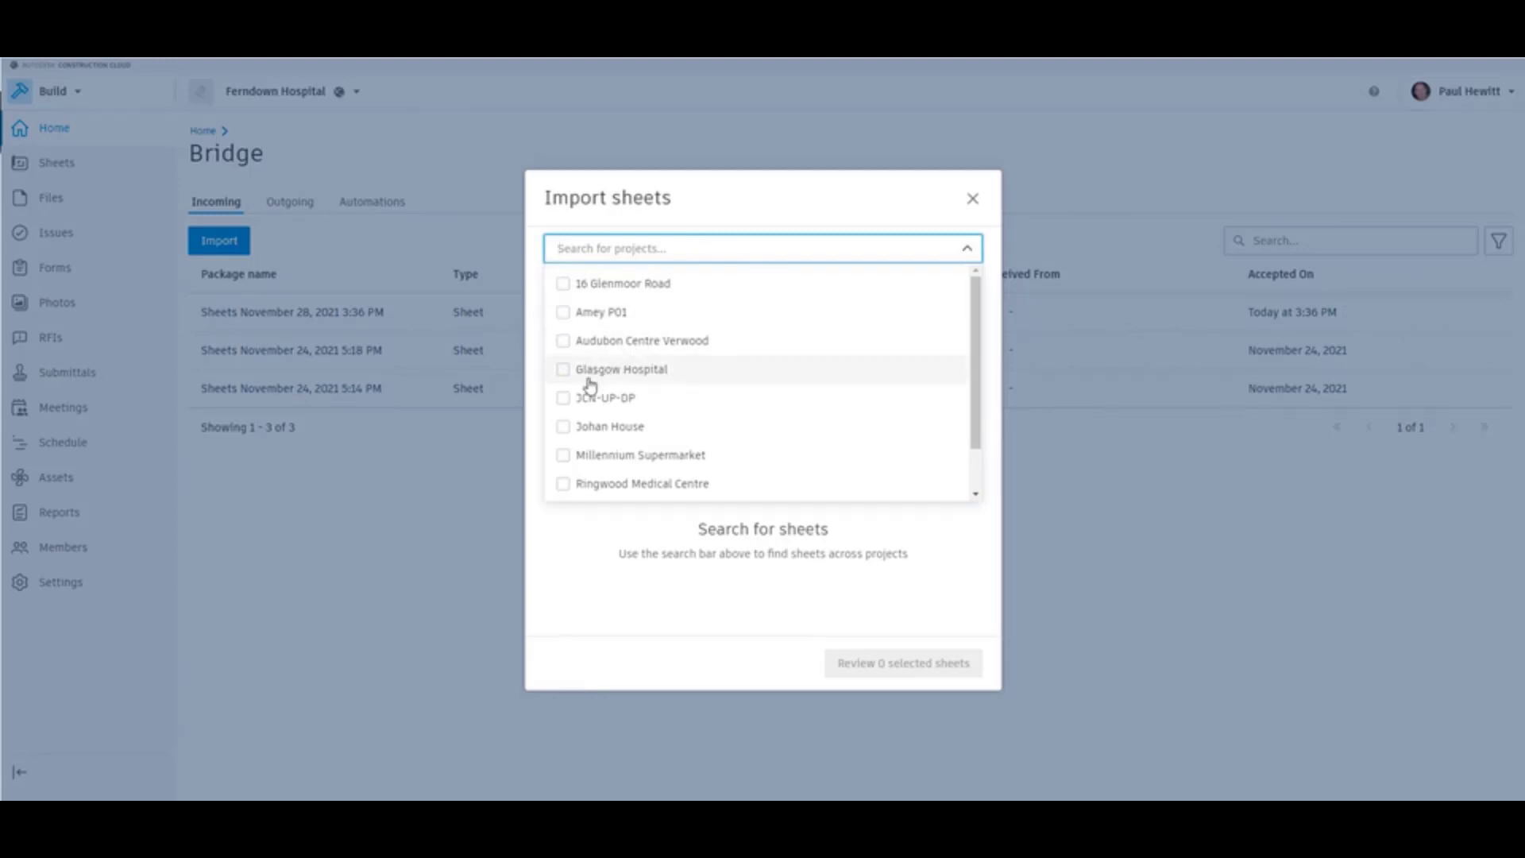
click(655, 343)
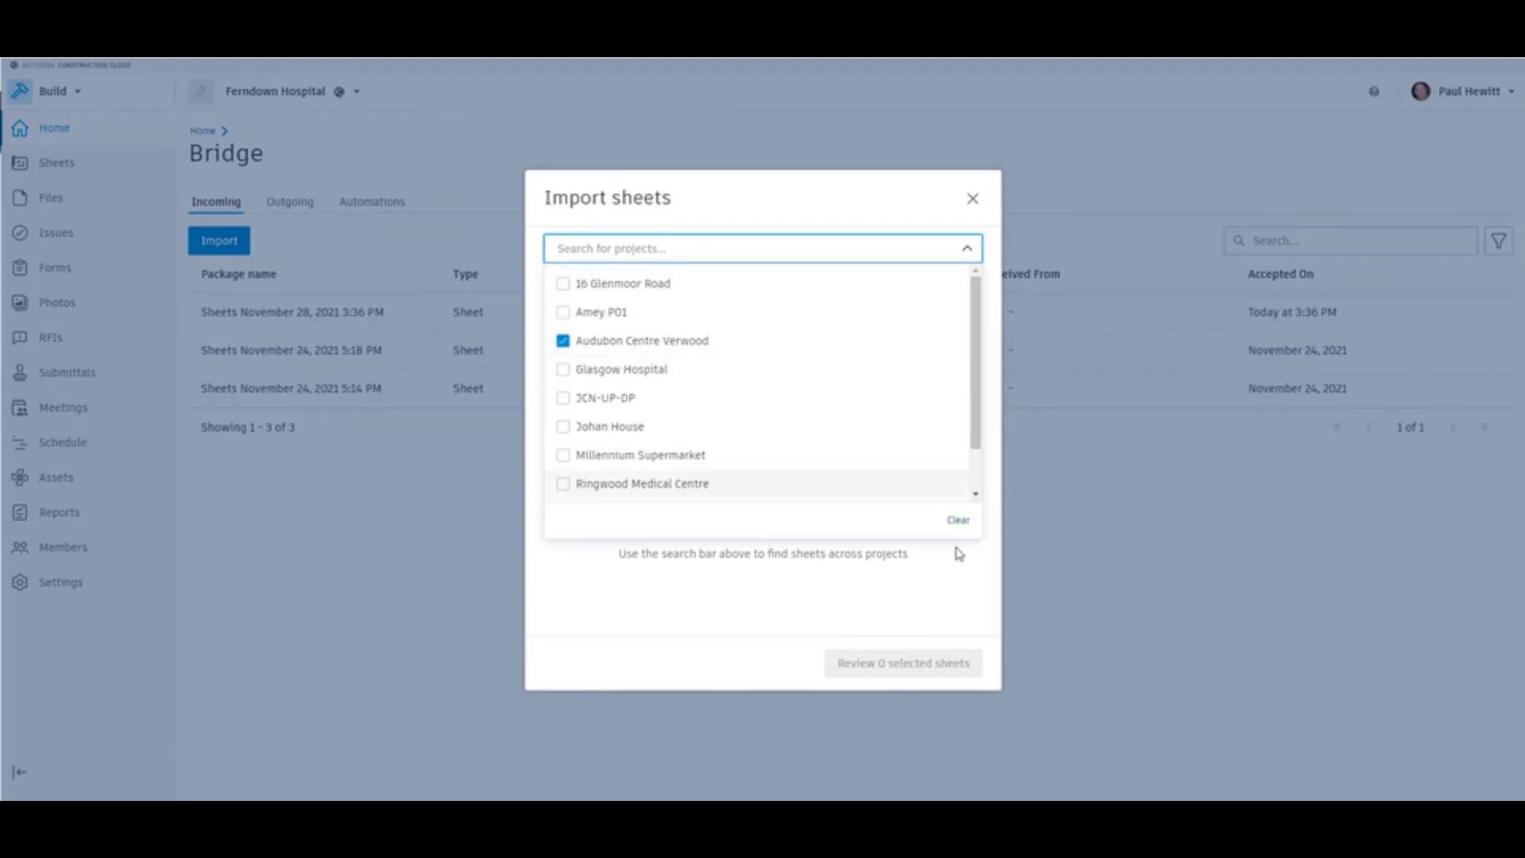
click(964, 579)
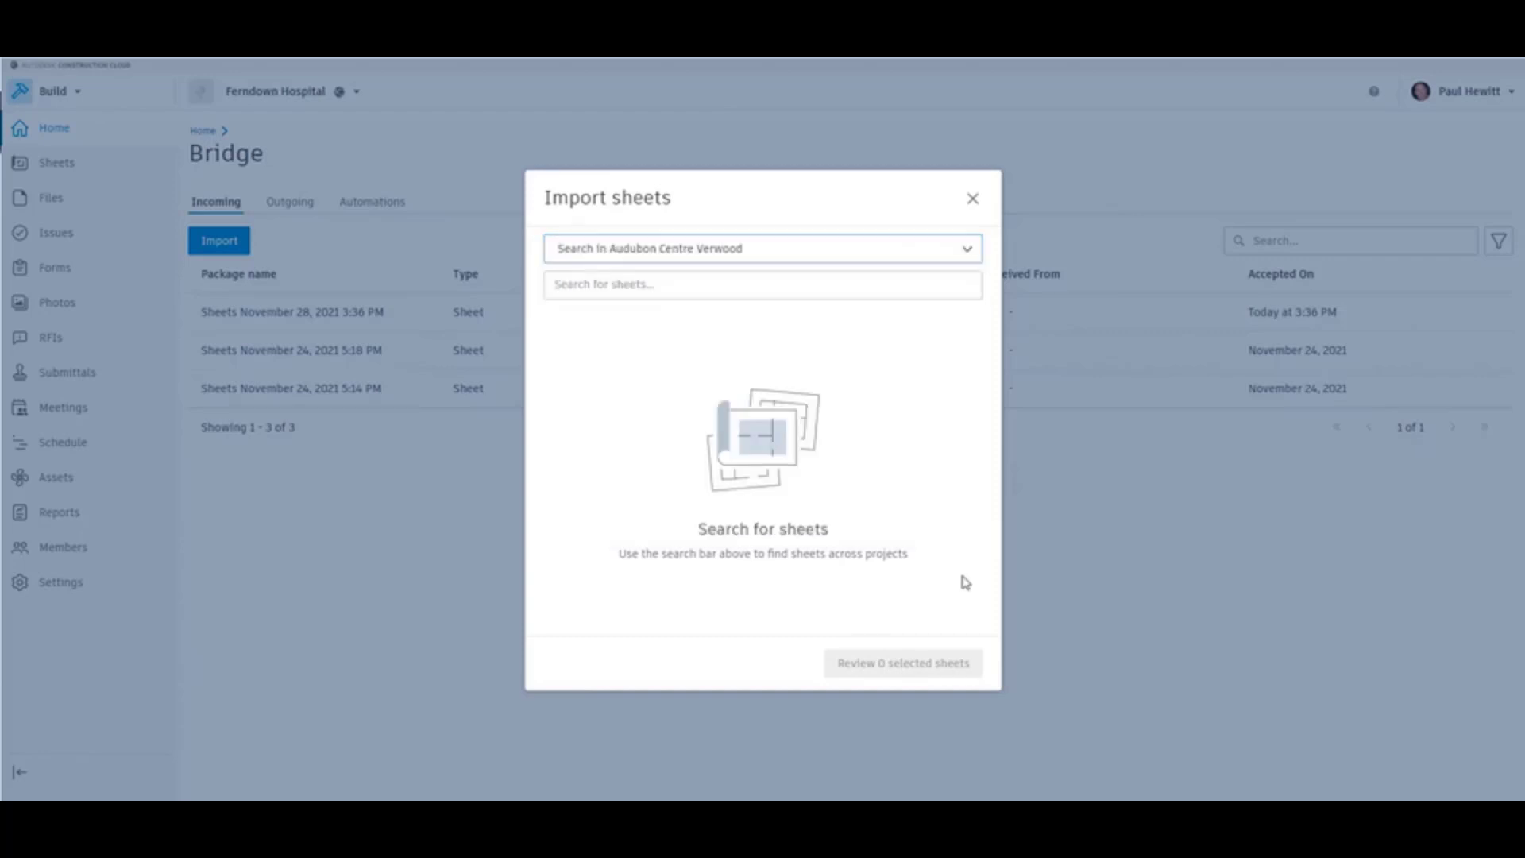
Step: Search for 'Cover', select A1 - COVER SHEET, review and import it
click(603, 286)
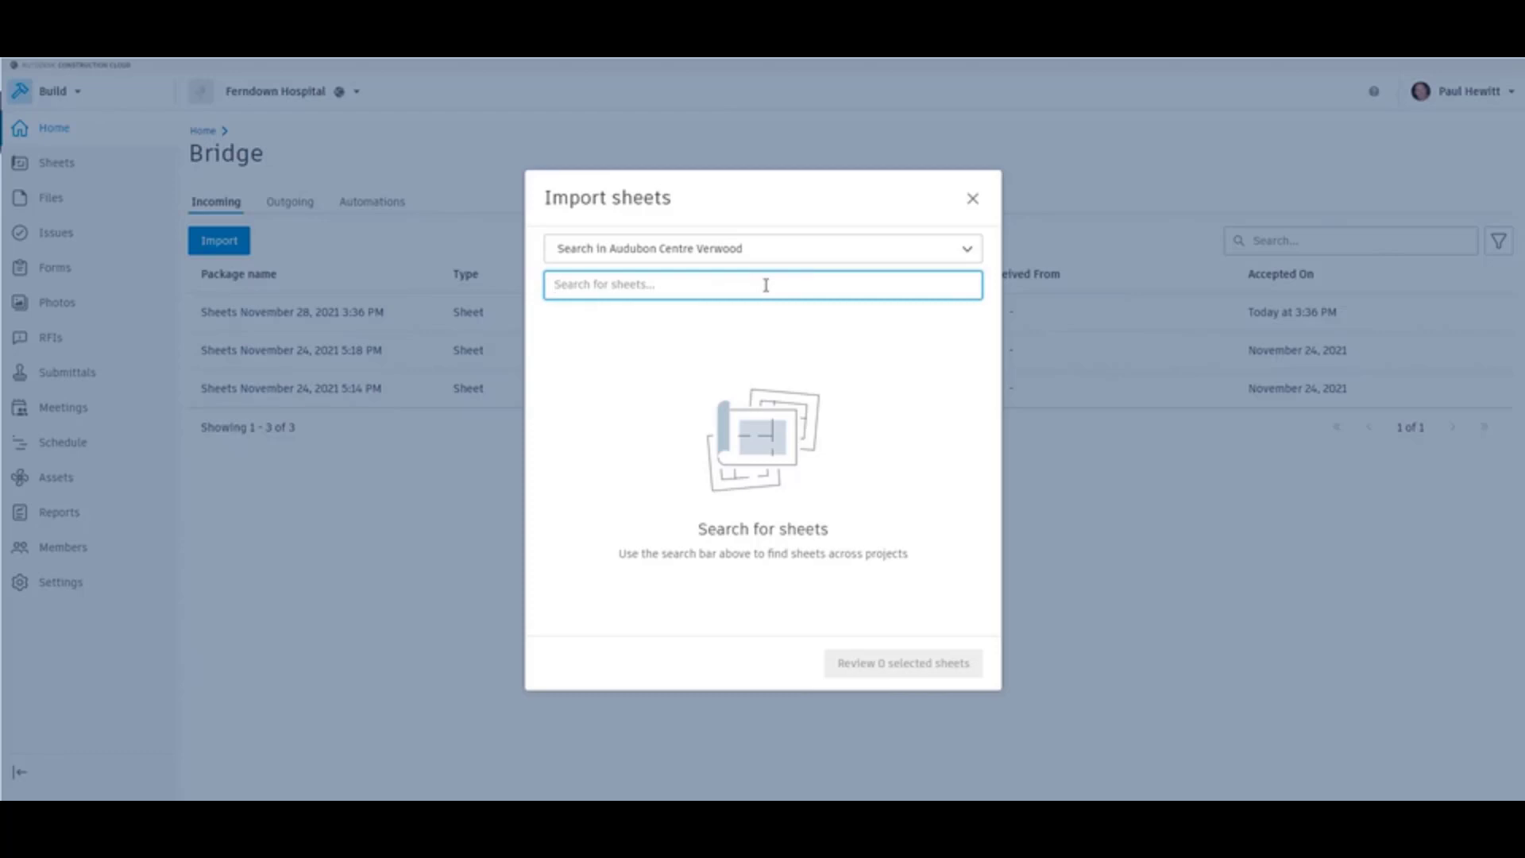
text(c)
key(Return)
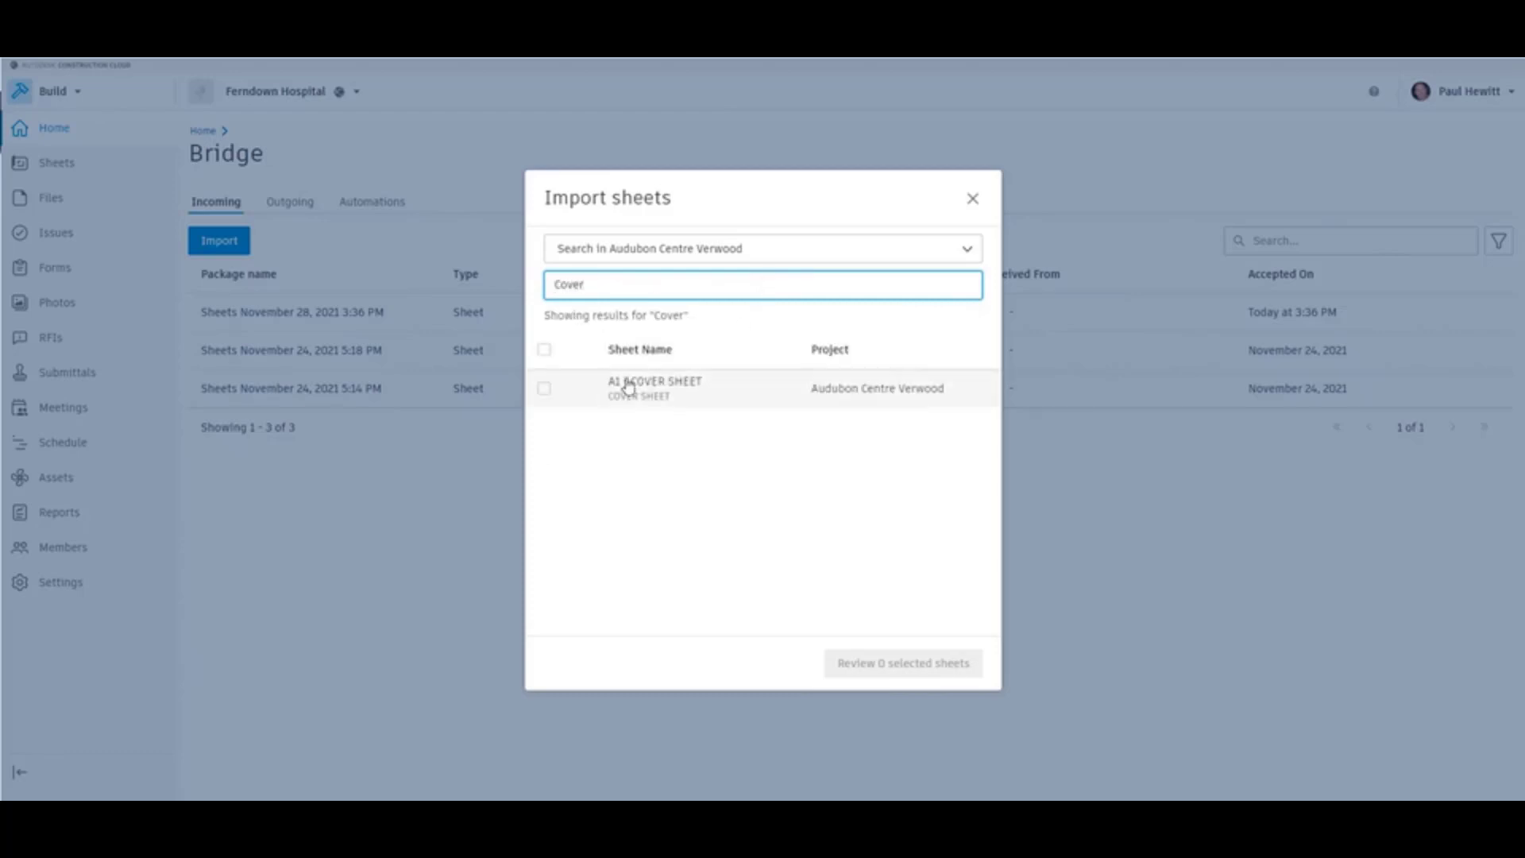
click(544, 390)
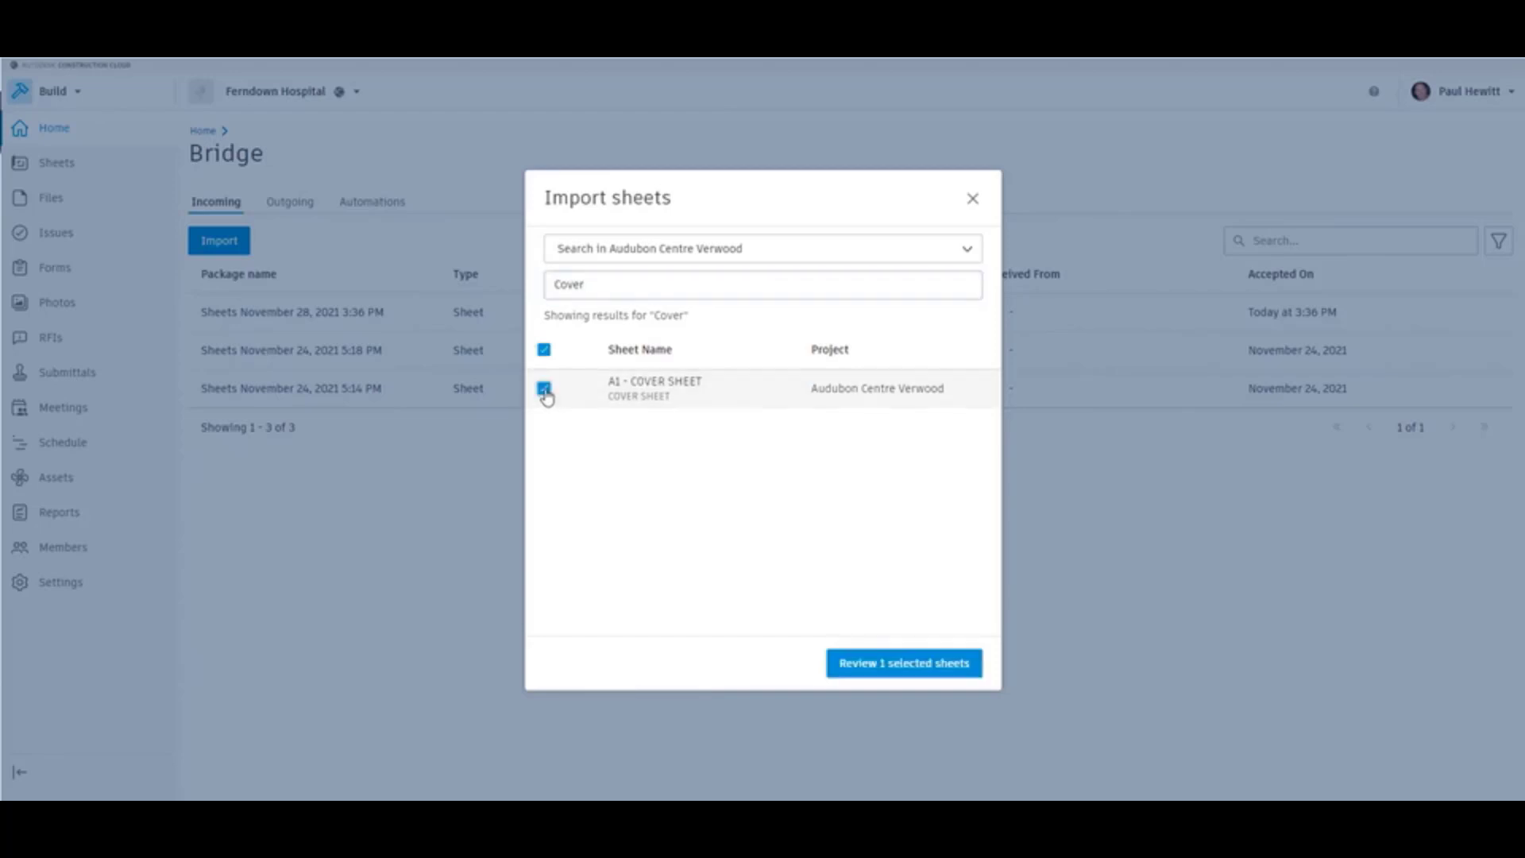
click(924, 672)
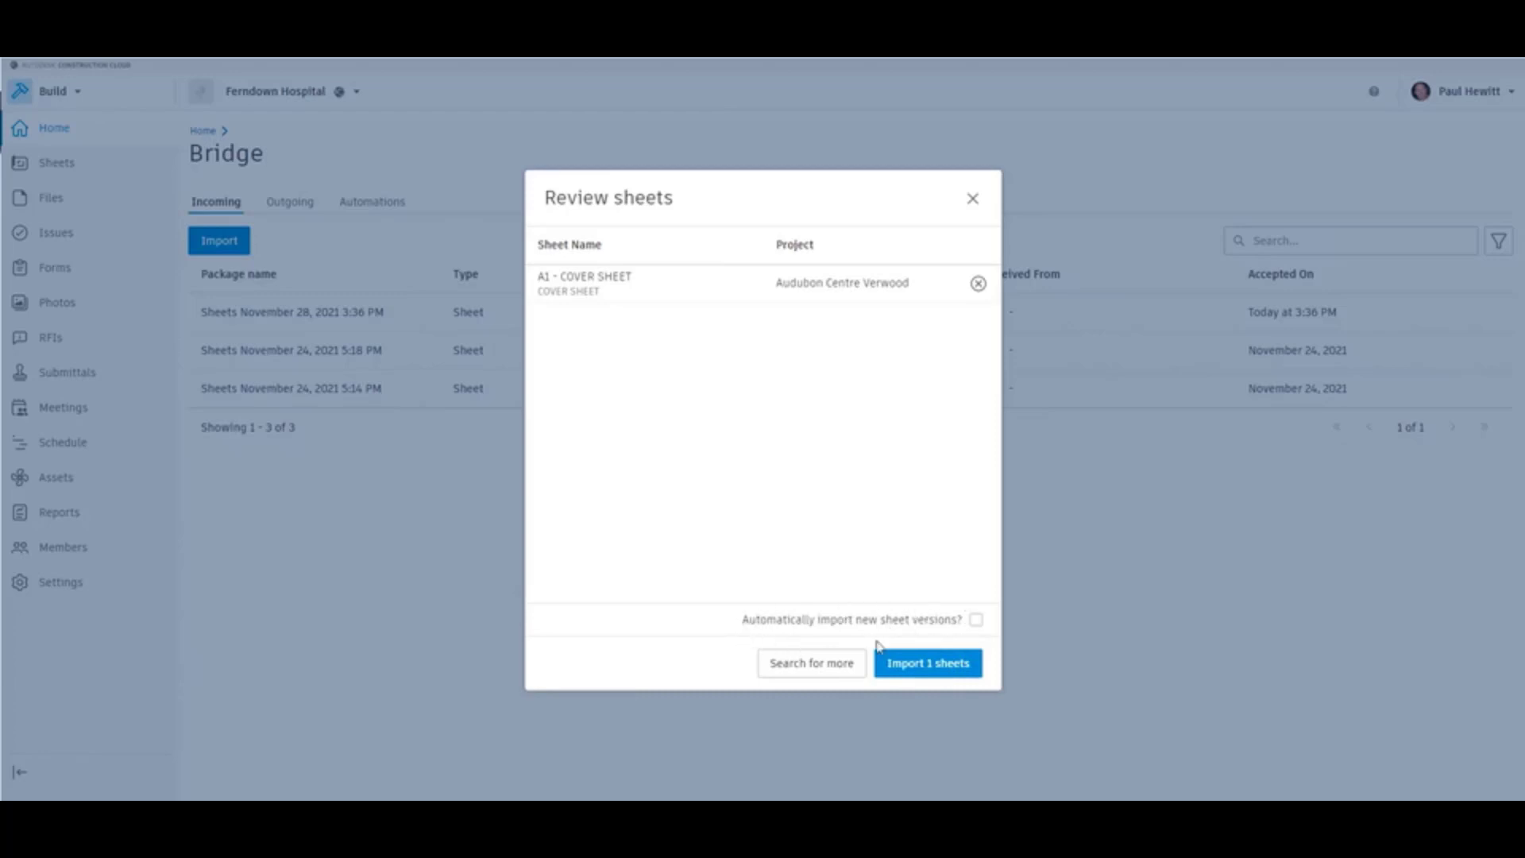
click(930, 664)
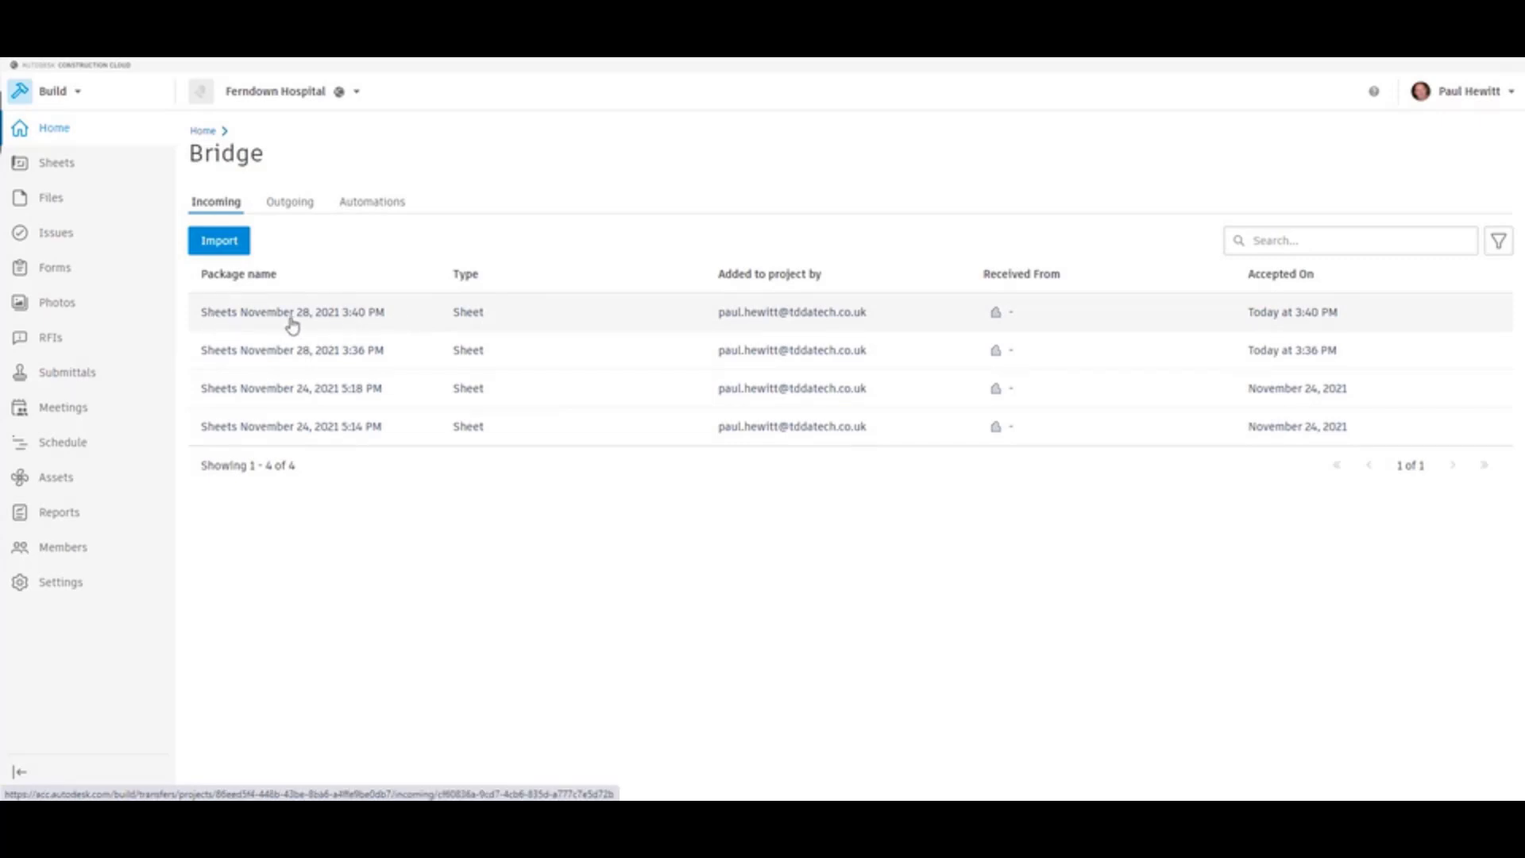
click(359, 205)
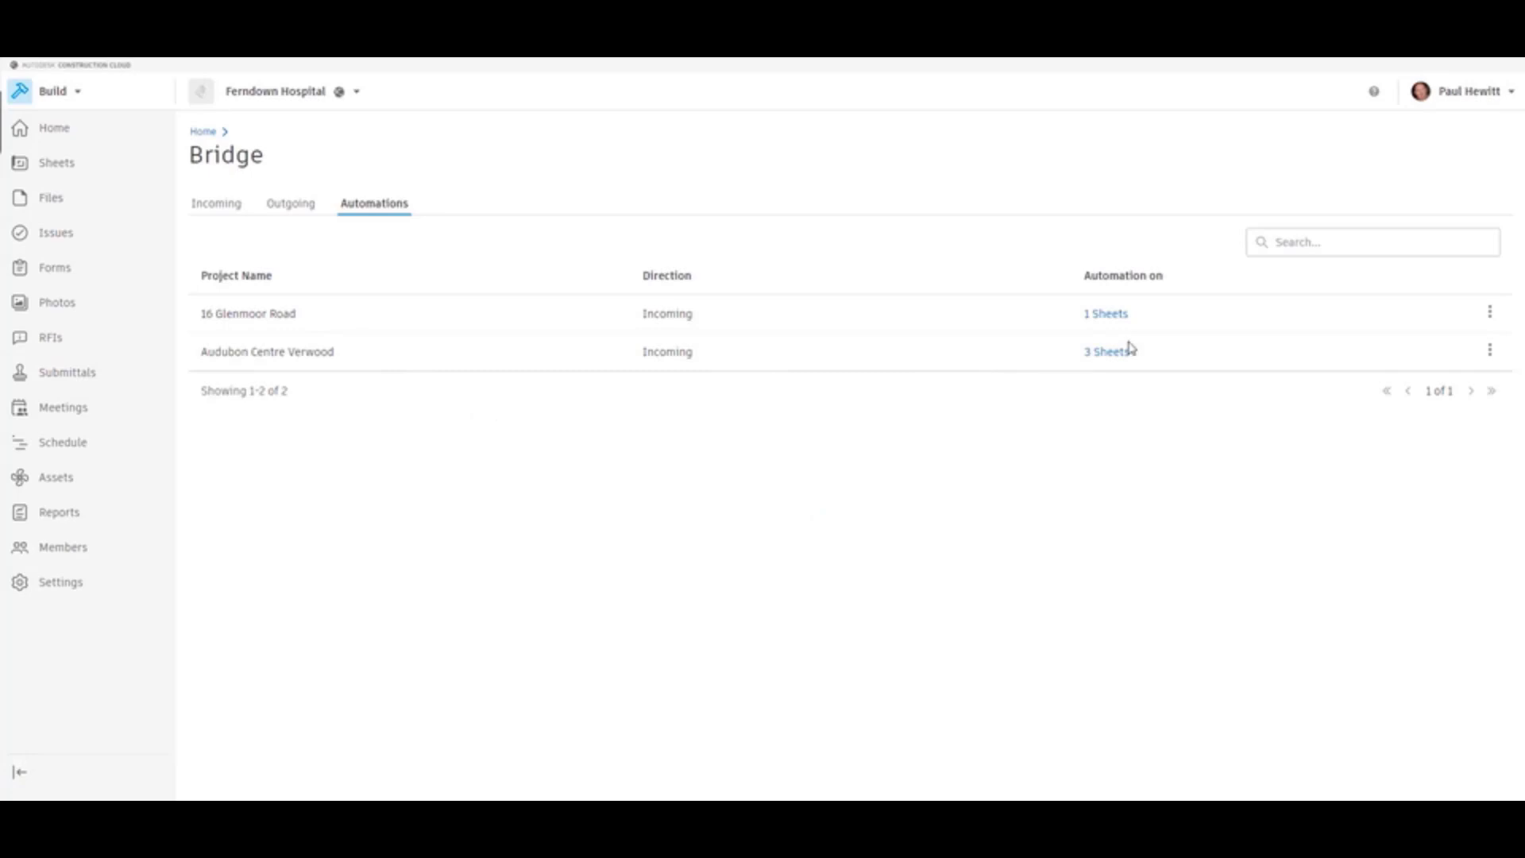
Step: Open Manage automations for Audubon Centre Verwood, ticking then unticking both MEP sheets
click(1490, 352)
click(1357, 402)
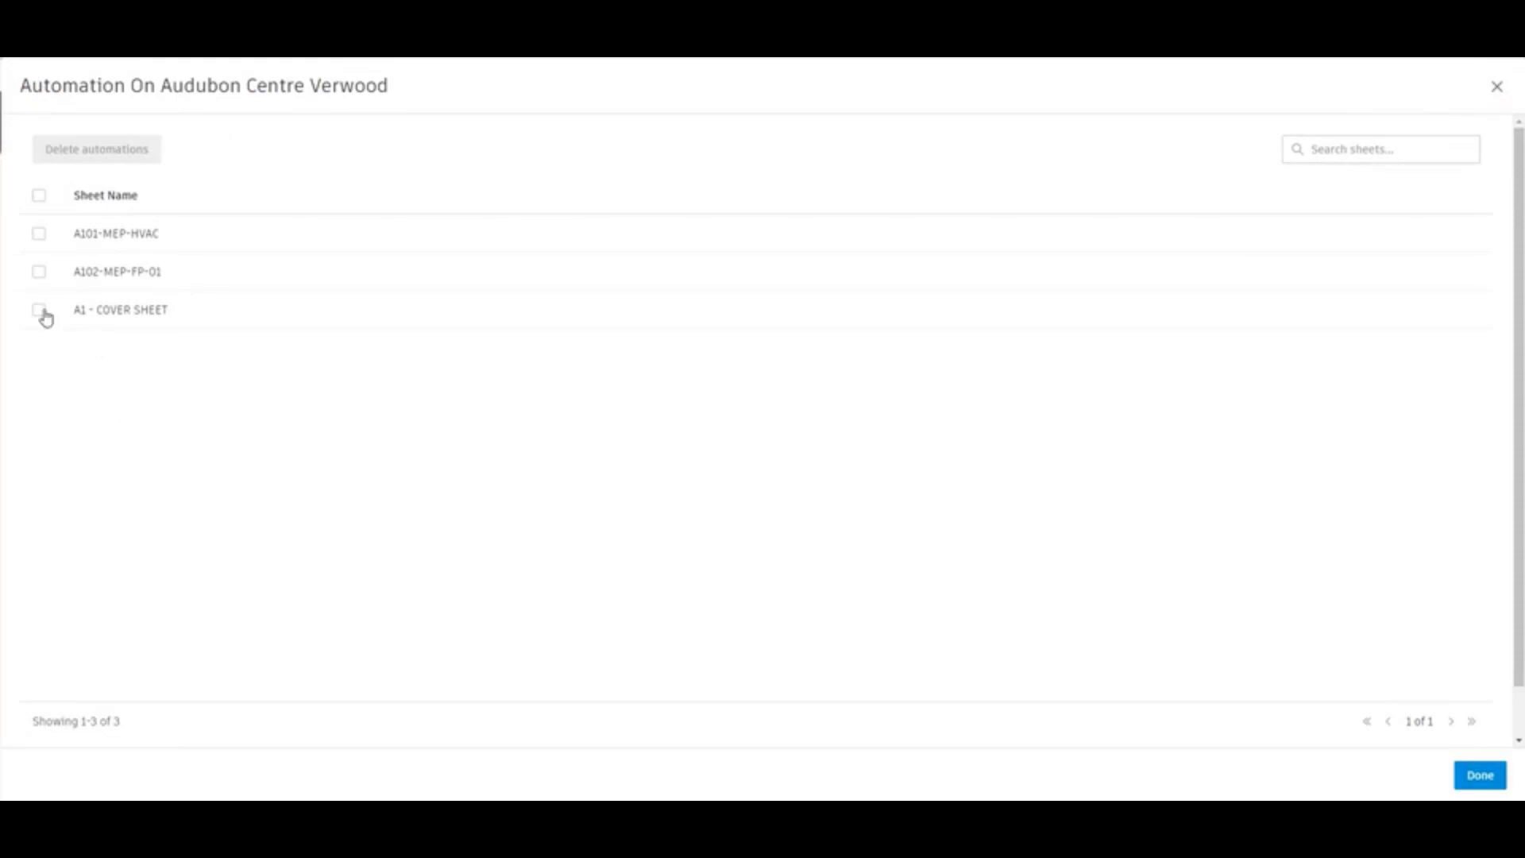
click(37, 273)
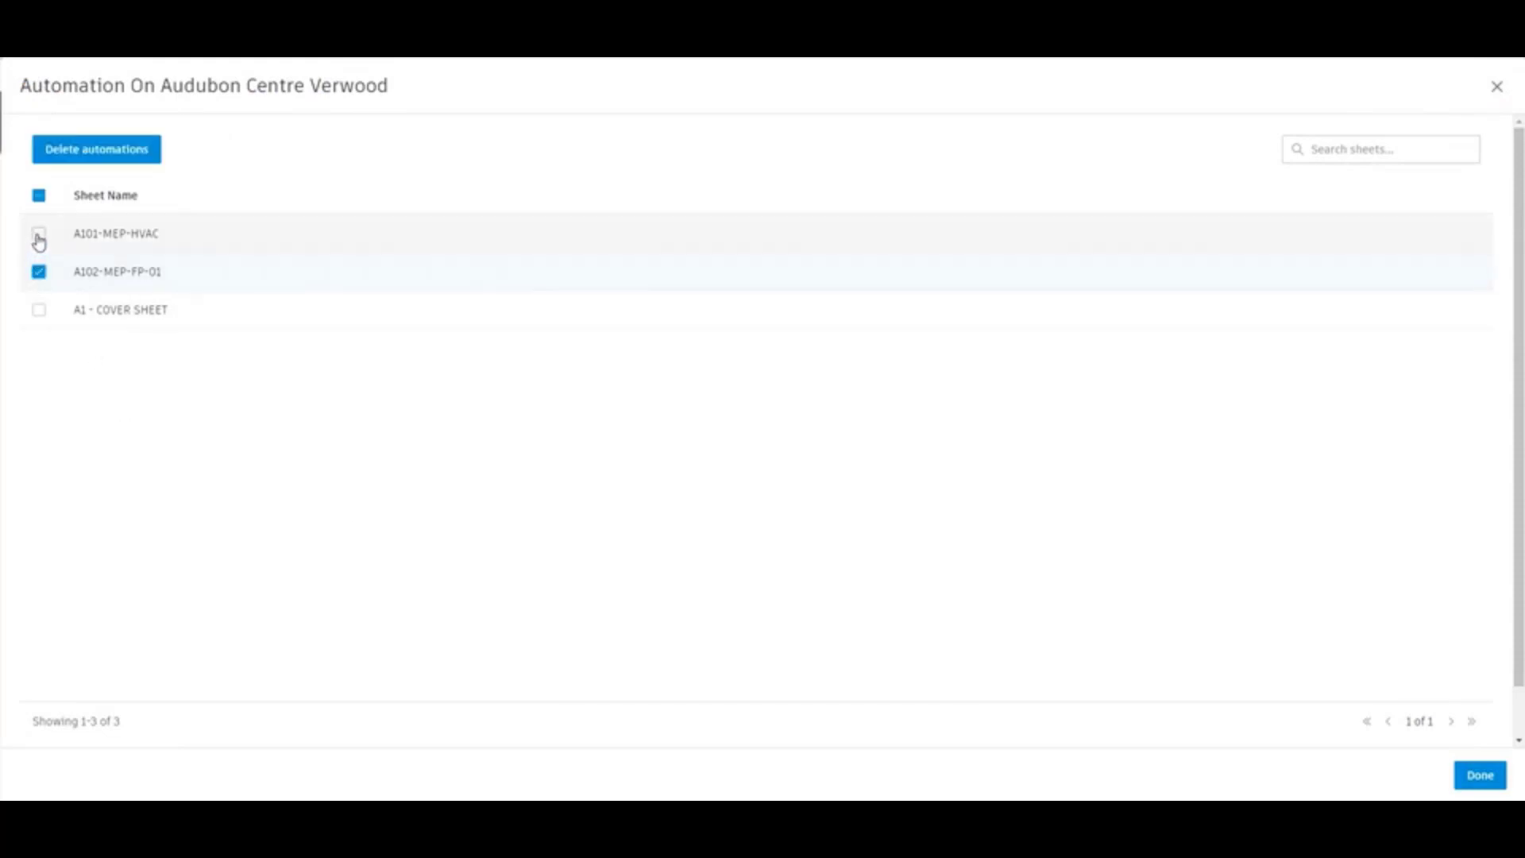
click(39, 239)
click(38, 272)
click(38, 232)
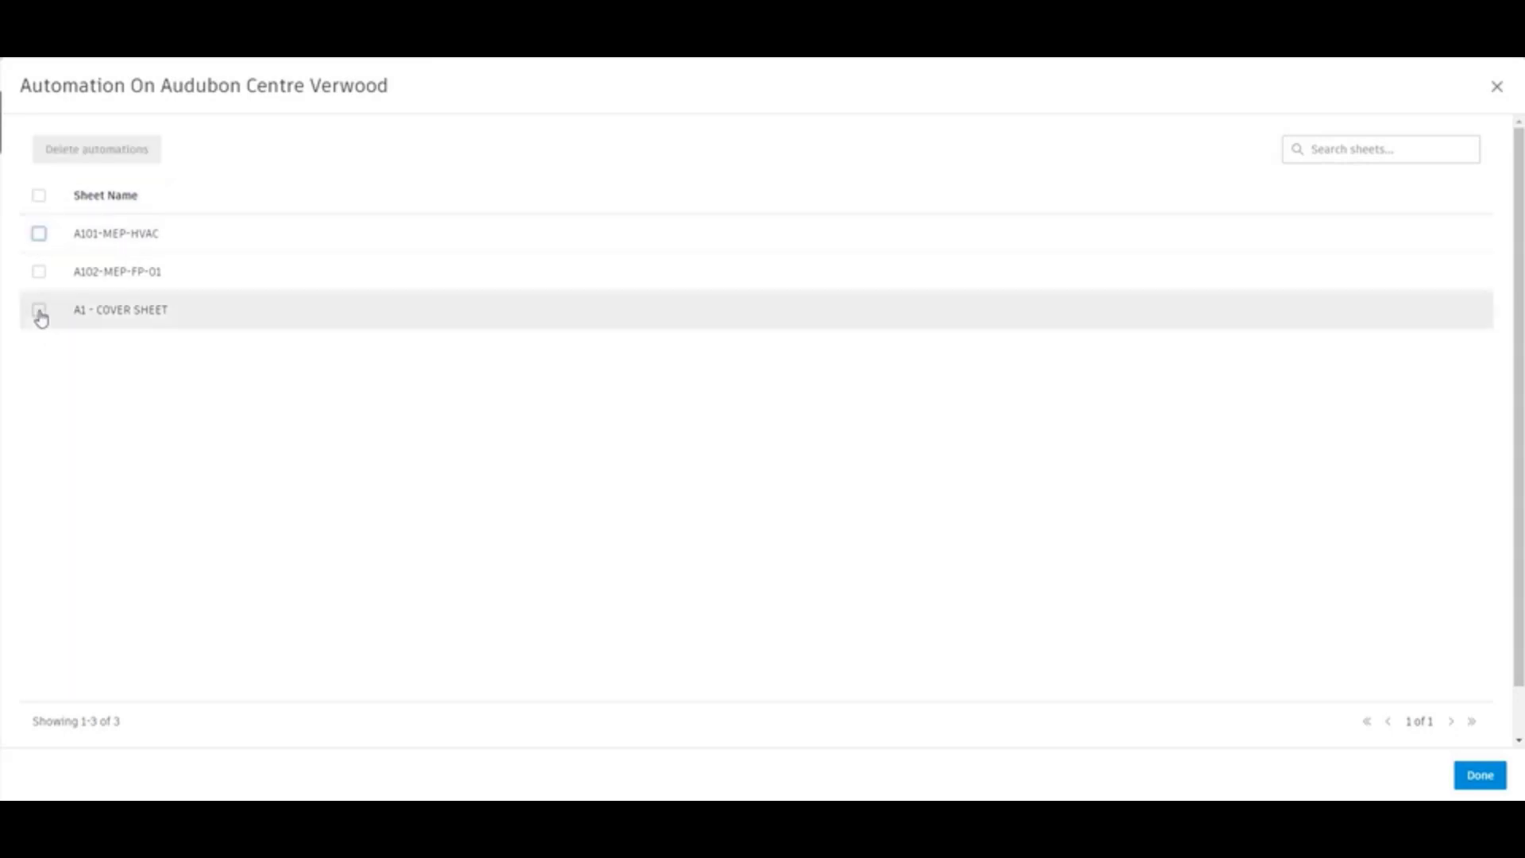
Step: Delete the A1 - COVER SHEET automation and confirm the deletion
click(39, 310)
click(96, 154)
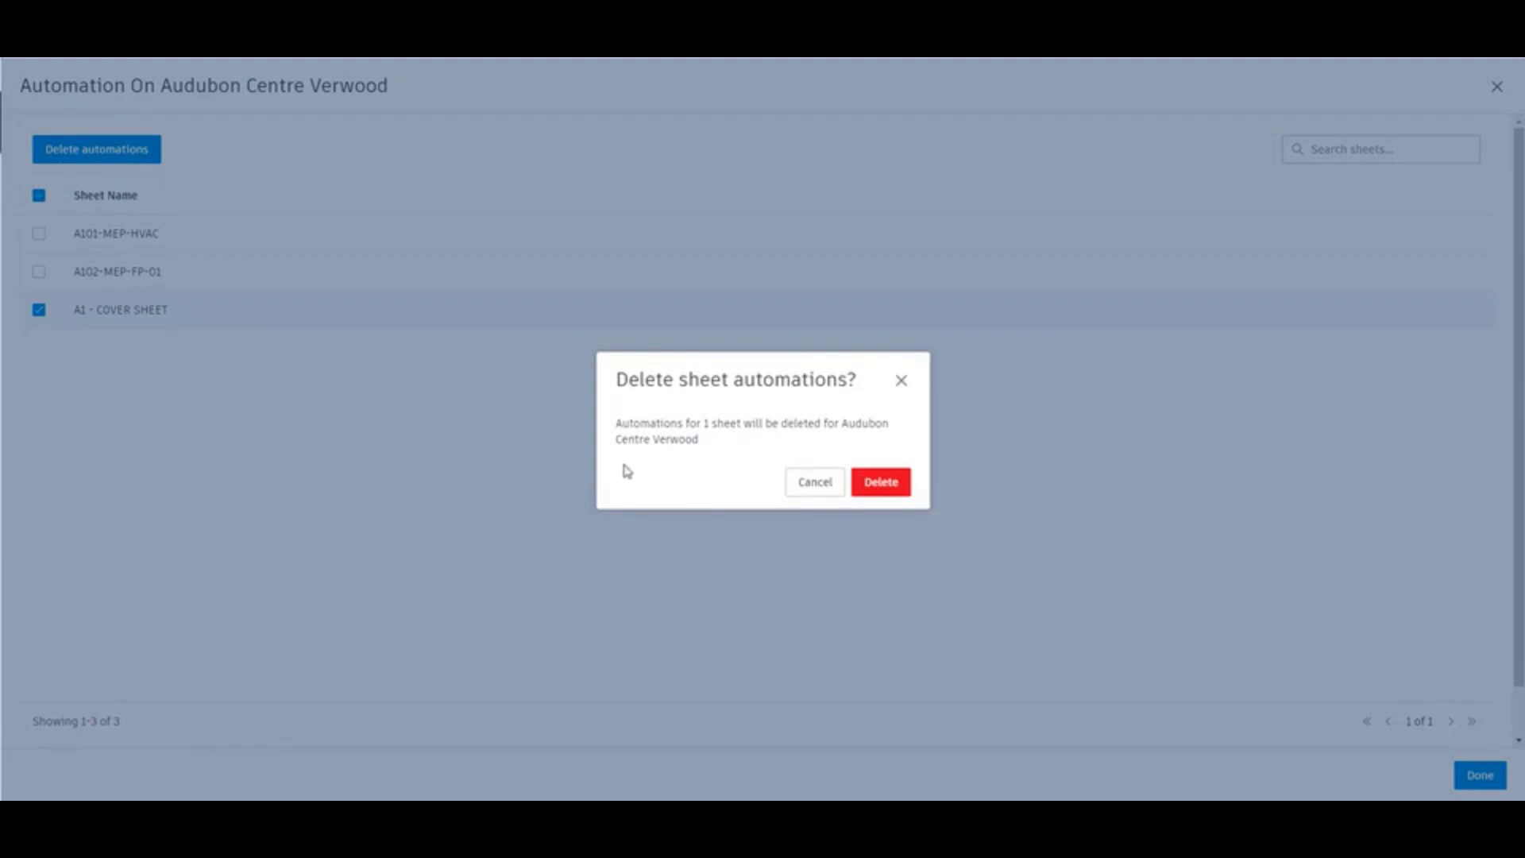
click(876, 485)
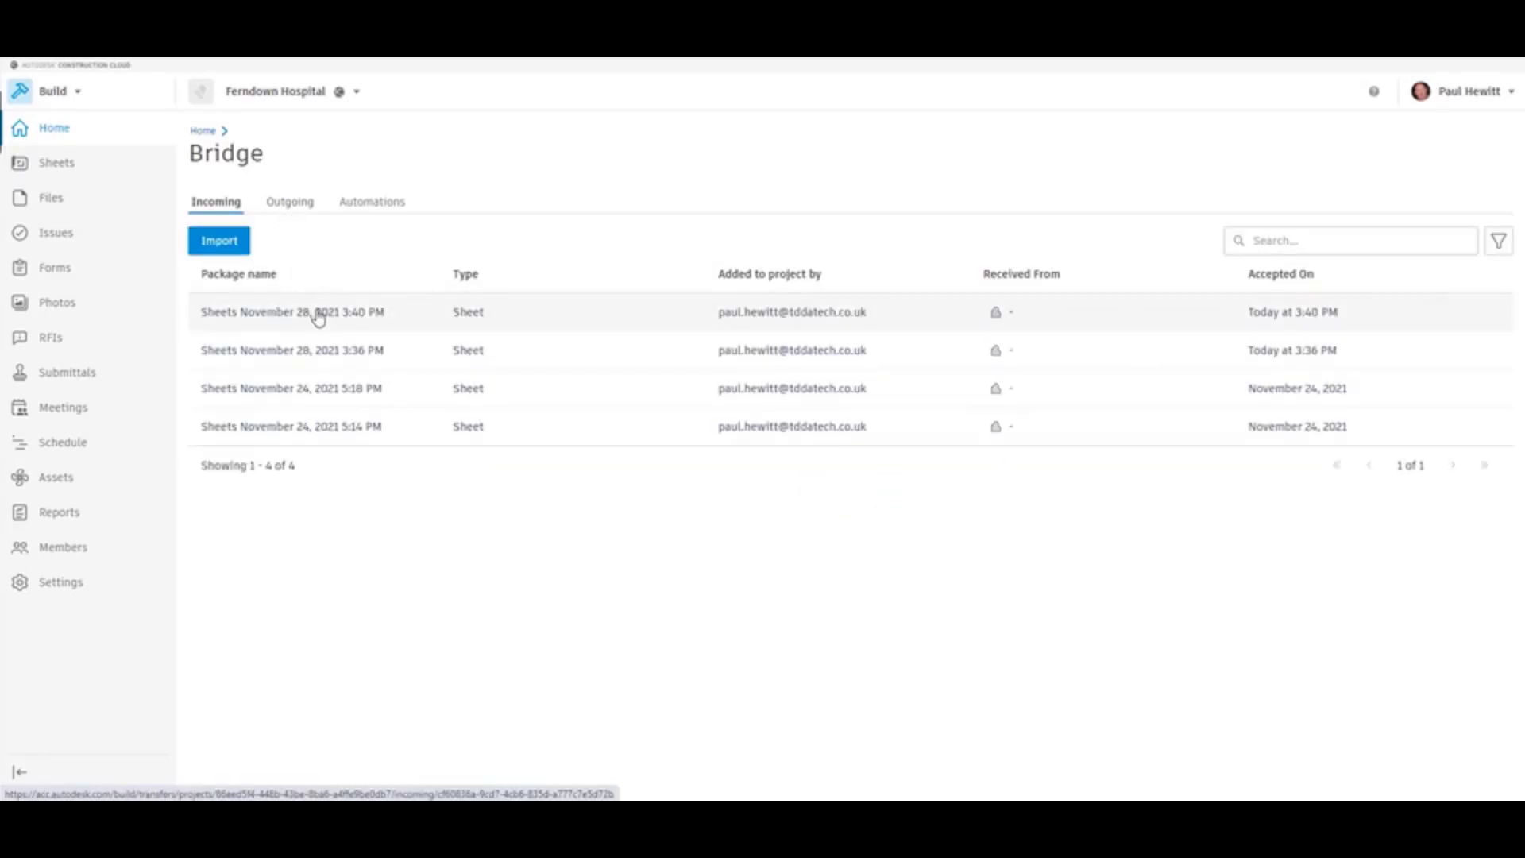
Step: Open A1 - COVER SHEET from the 'Sheets November 28, 2021 3:40 PM' incoming package in the viewer
click(311, 311)
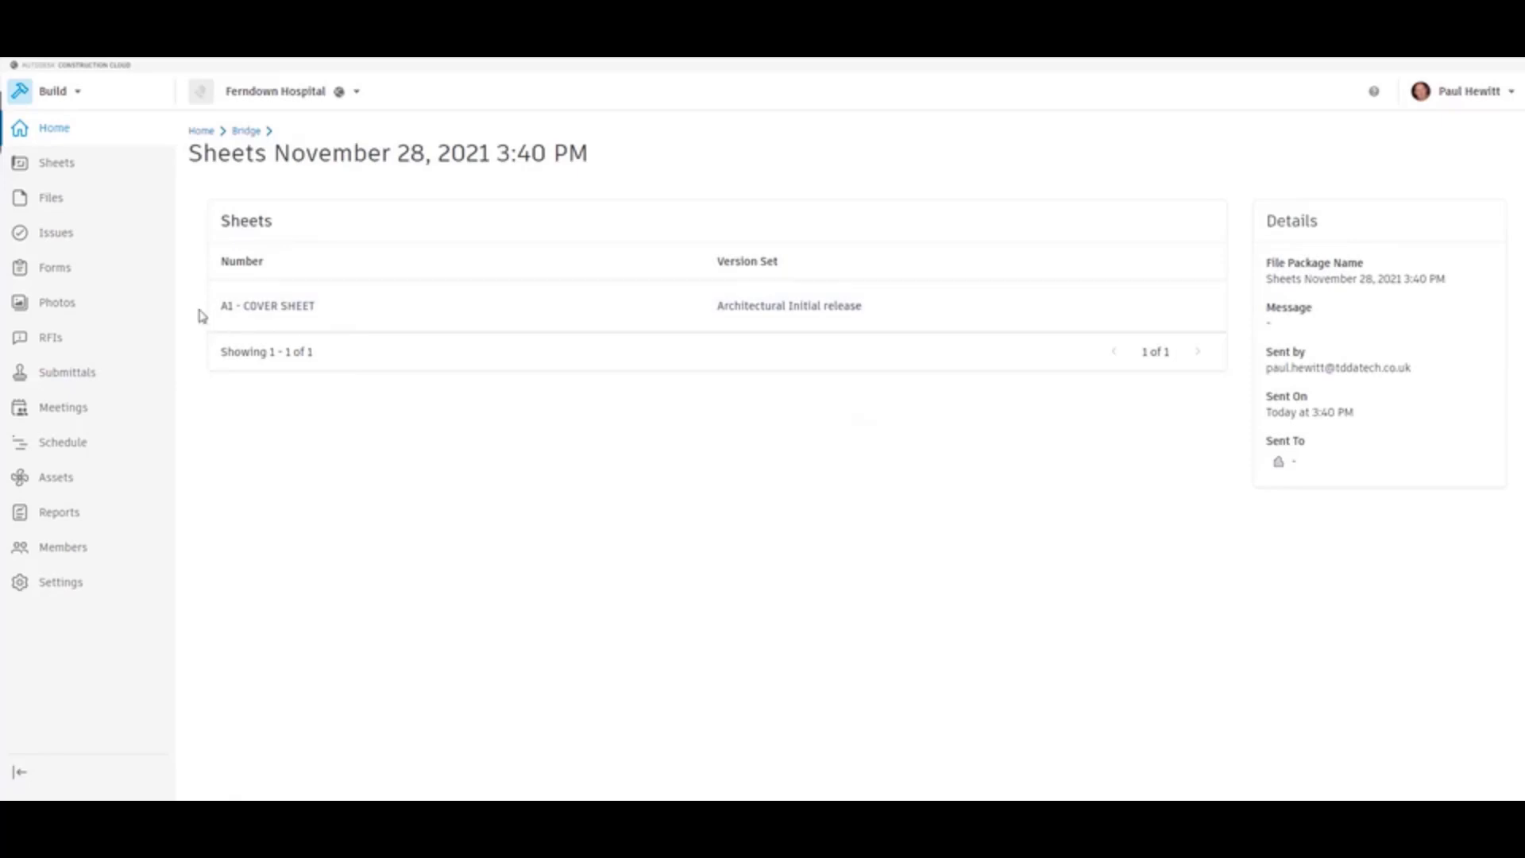
click(277, 313)
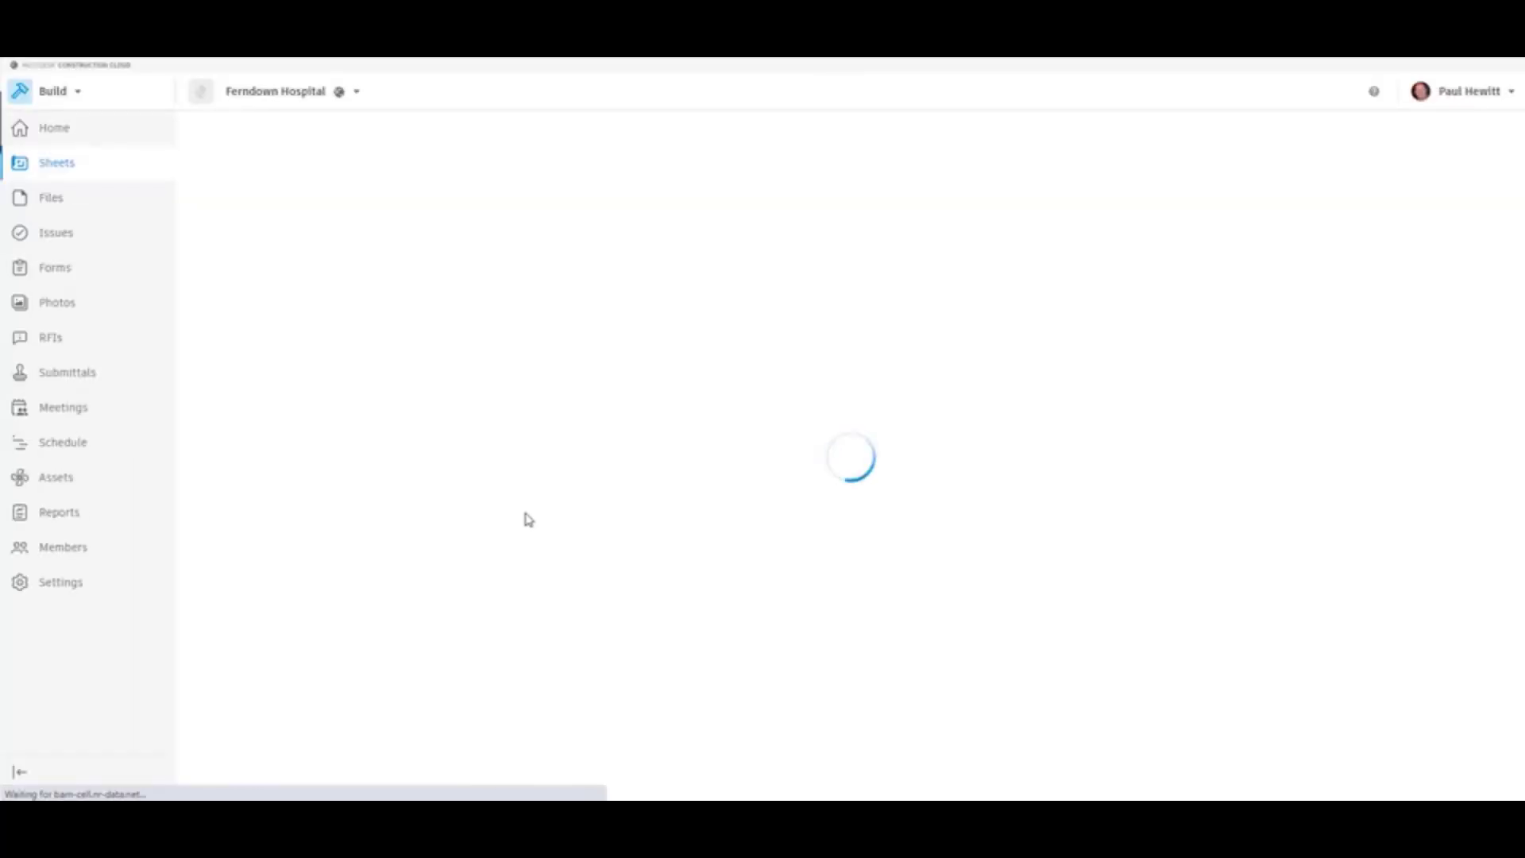